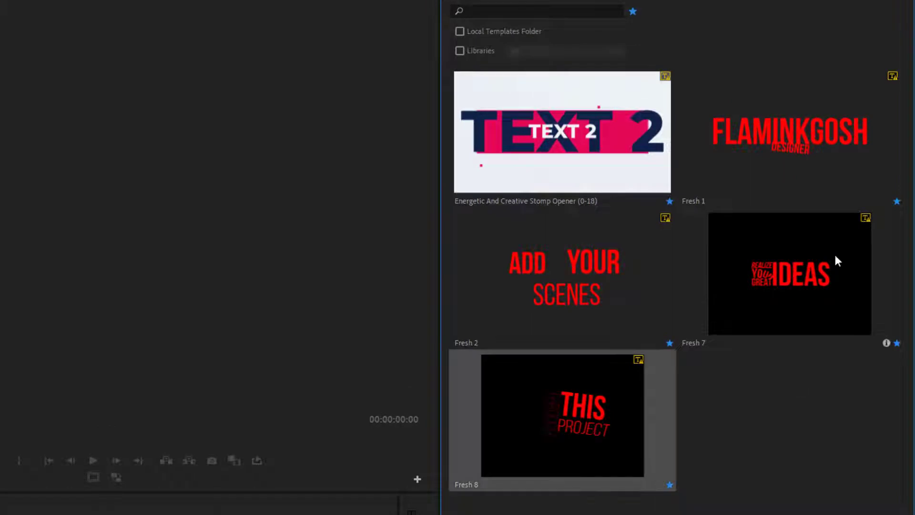
- Examine the thumbnails of the Fresh 7 and Fresh 8 motion graphics templates
click(791, 321)
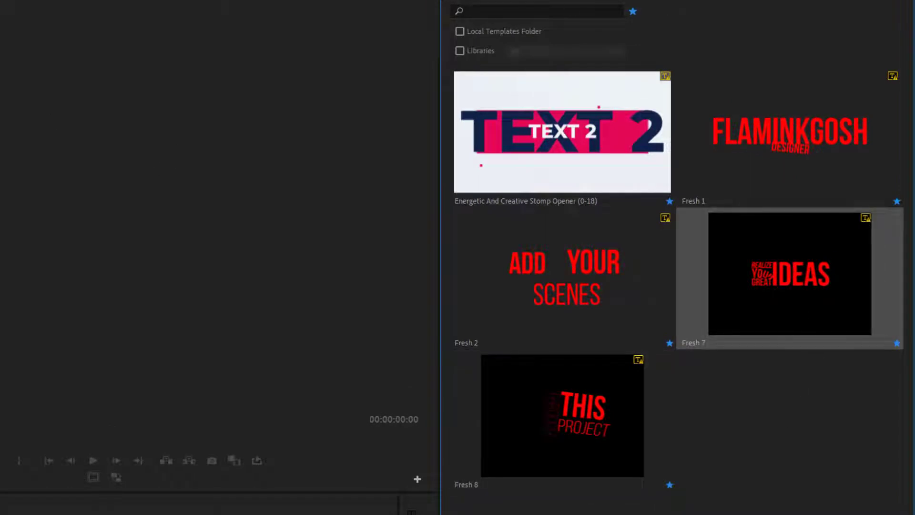
click(717, 464)
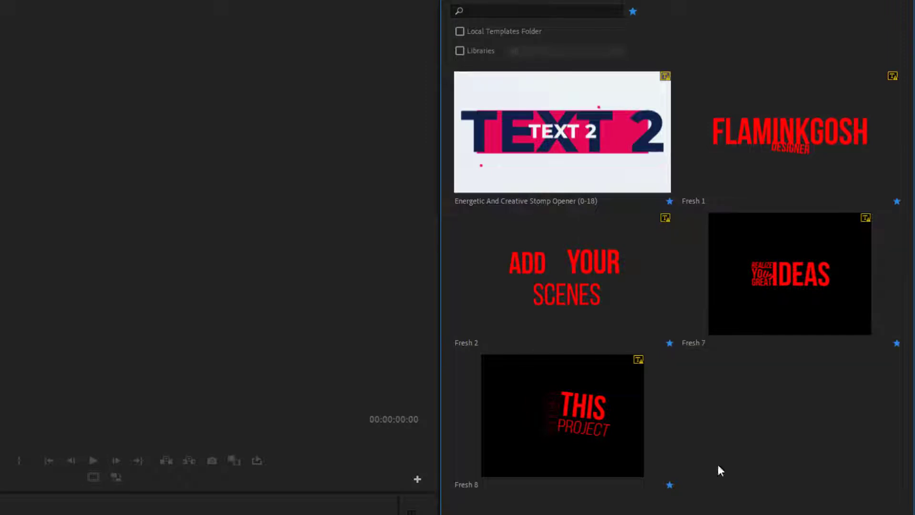
click(527, 420)
click(823, 277)
click(606, 441)
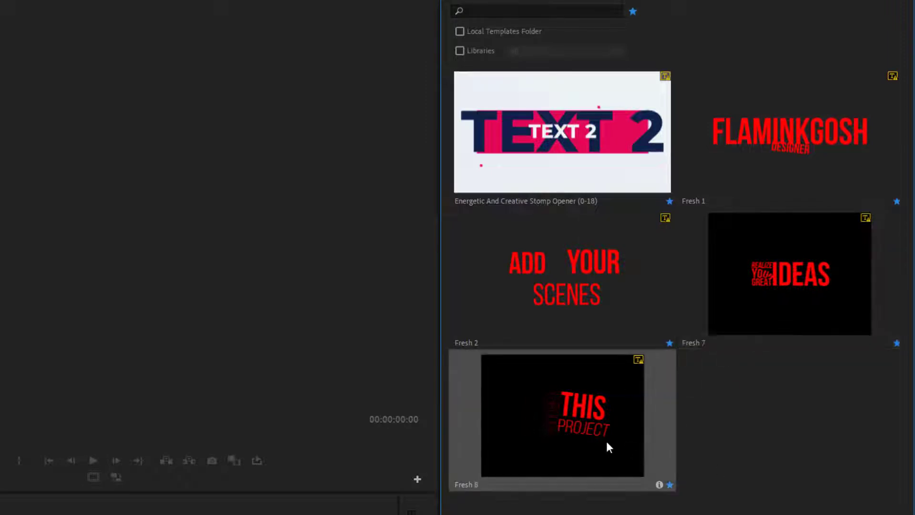
click(777, 291)
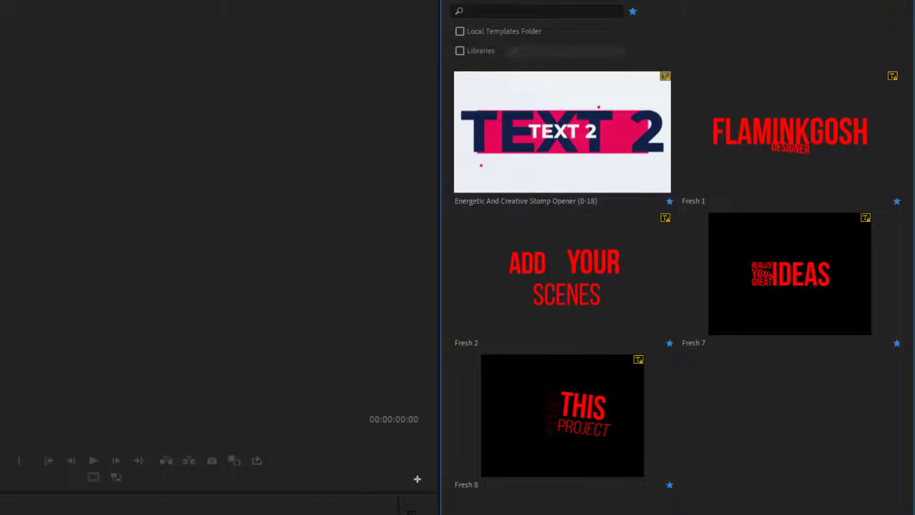
- Switch to File Explorer and inspect thumb.mp4 and thumb.png in the Fresh Typography MOGRT folder
click(149, 507)
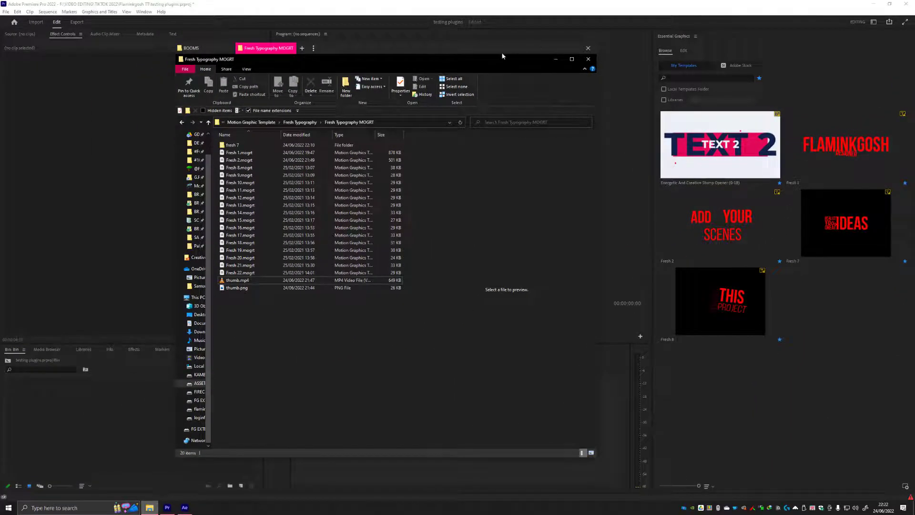
drag(502, 56, 544, 50)
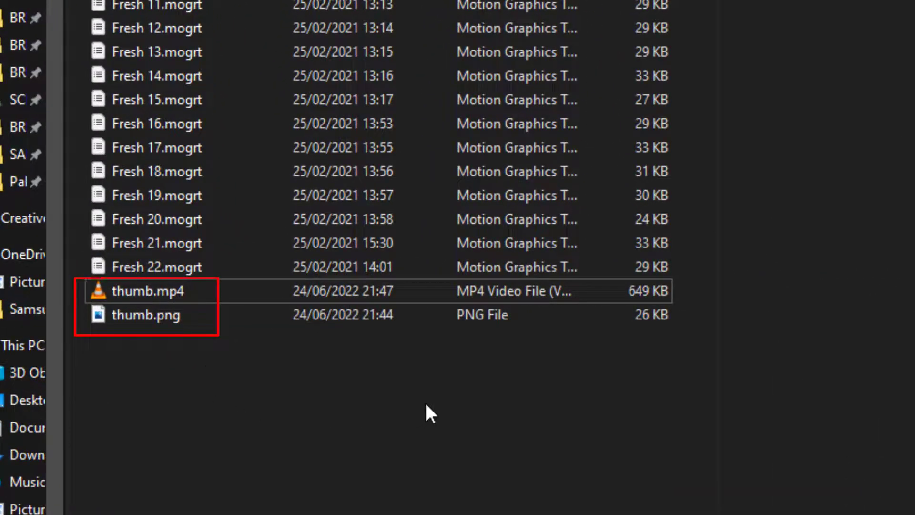
click(178, 289)
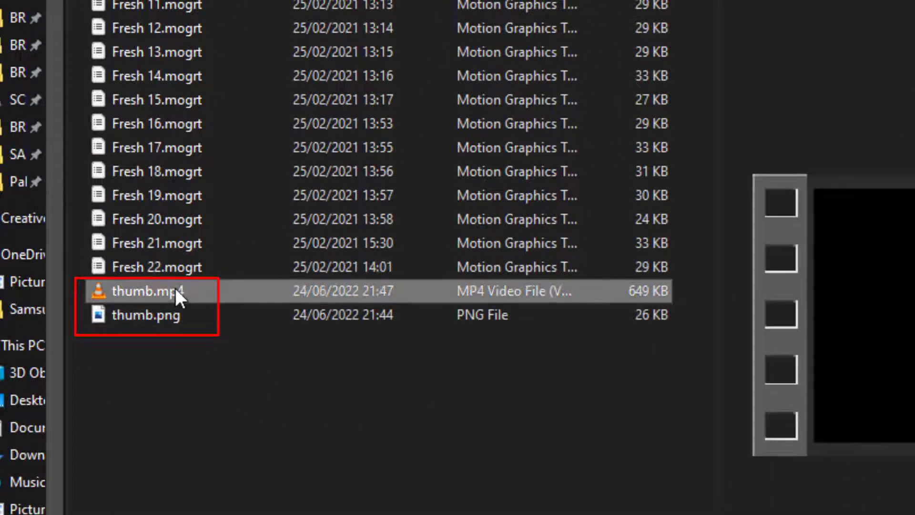
shift+click(175, 319)
click(174, 318)
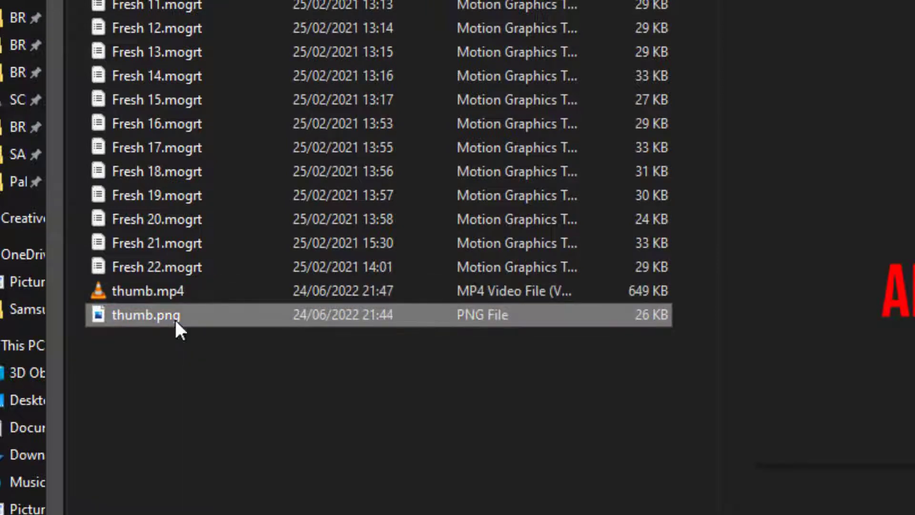
click(287, 440)
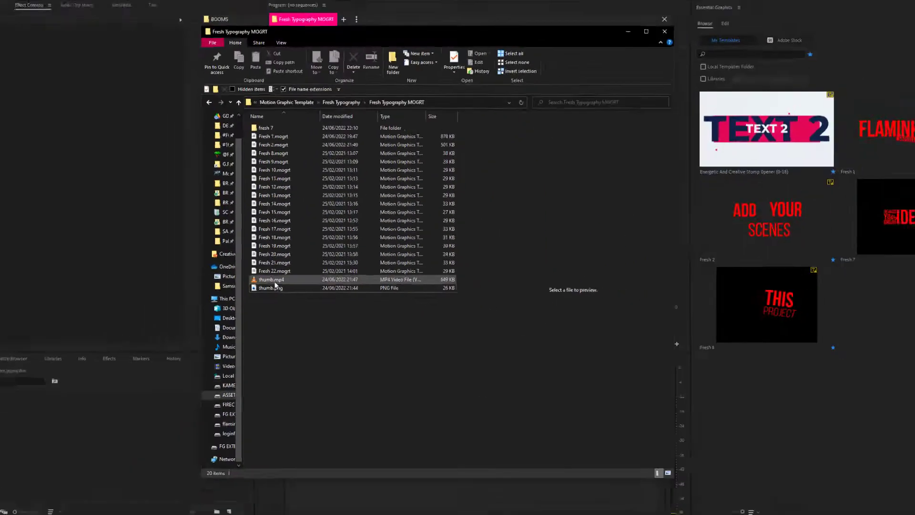
- Preview thumb.mp4 and thumb.png and compare them with the Fresh 2 template's thumbnail
click(274, 282)
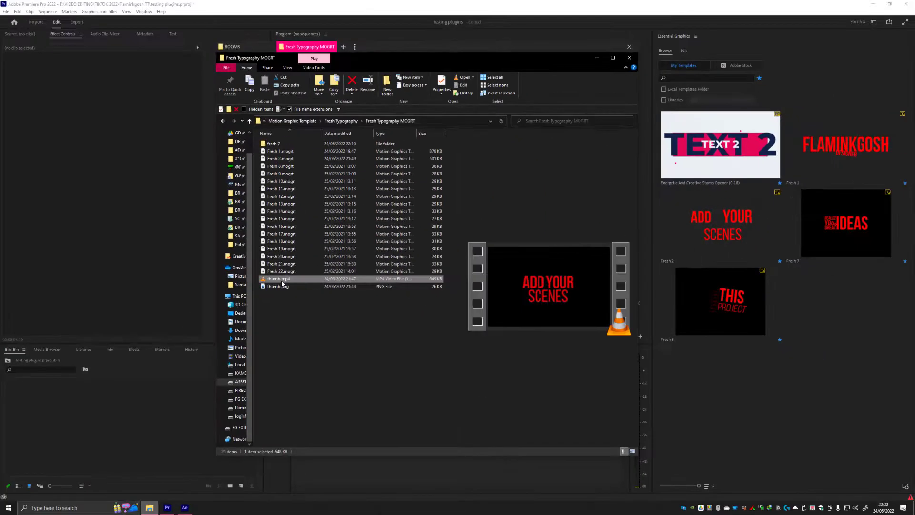
mouse_move(282, 284)
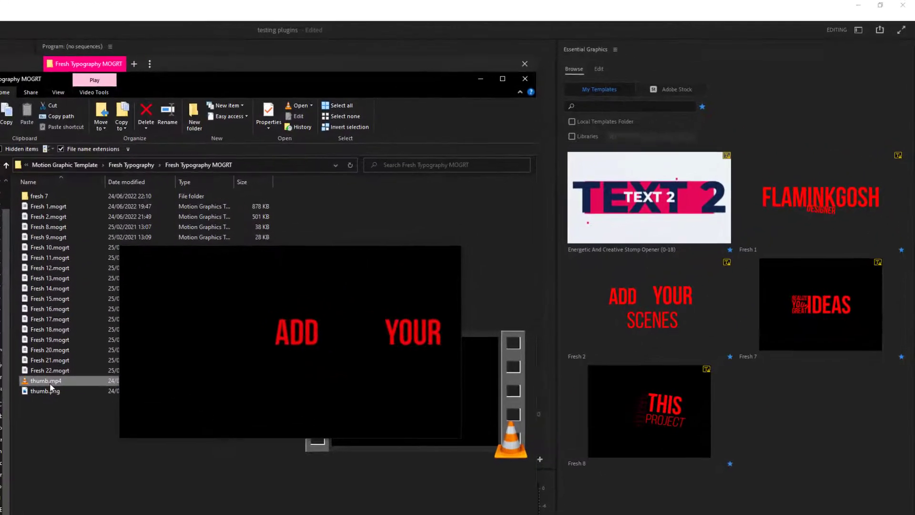
click(198, 477)
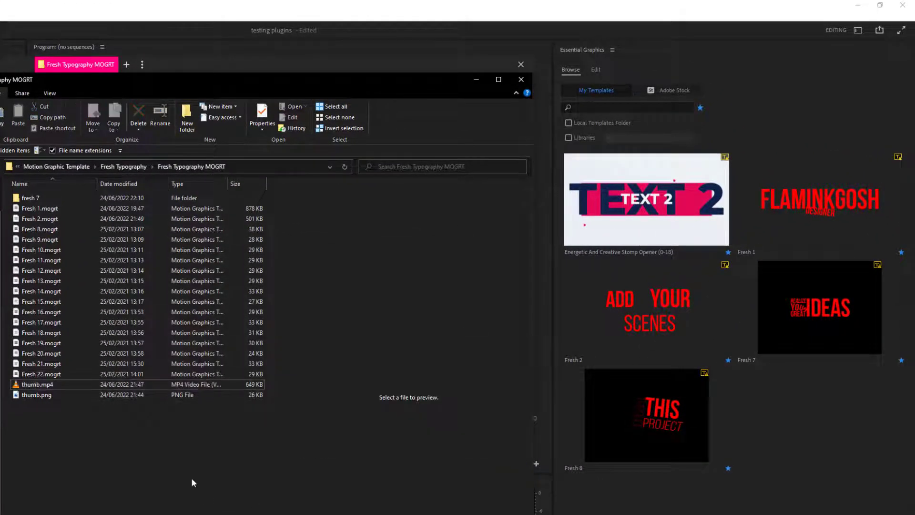
click(52, 387)
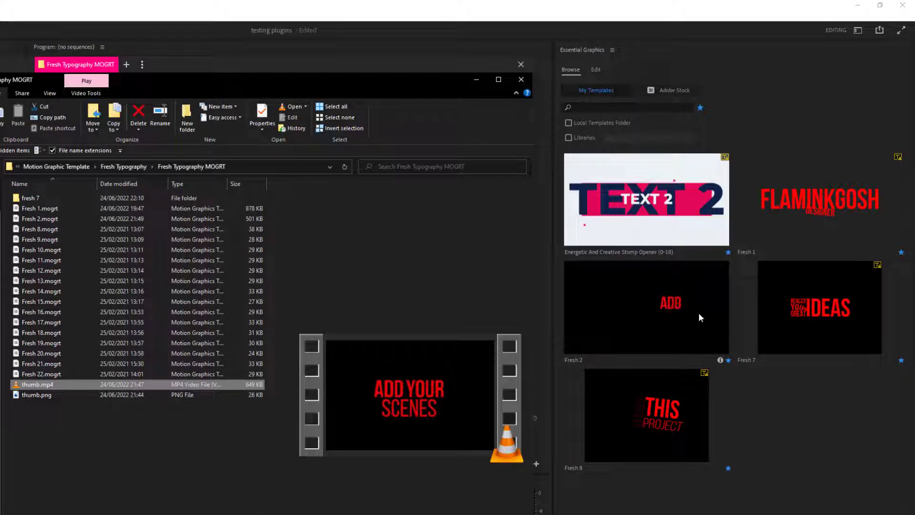
click(49, 397)
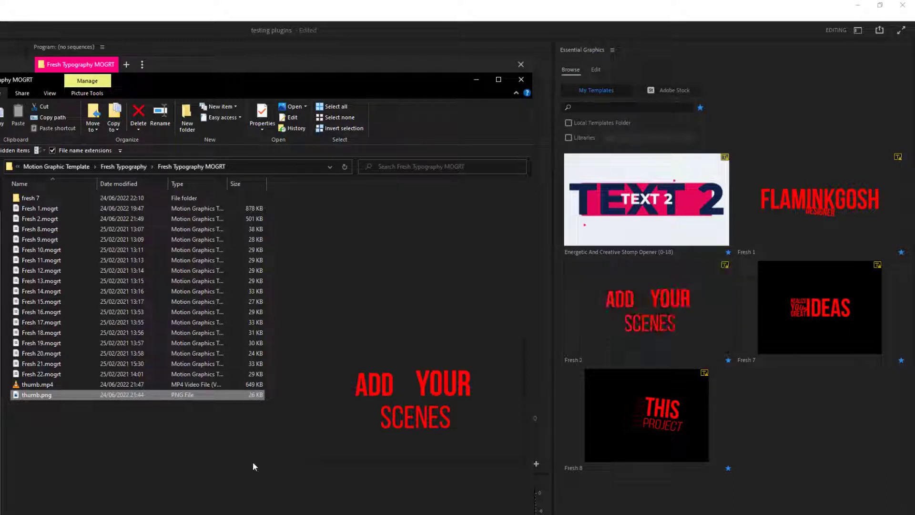
click(38, 384)
click(36, 395)
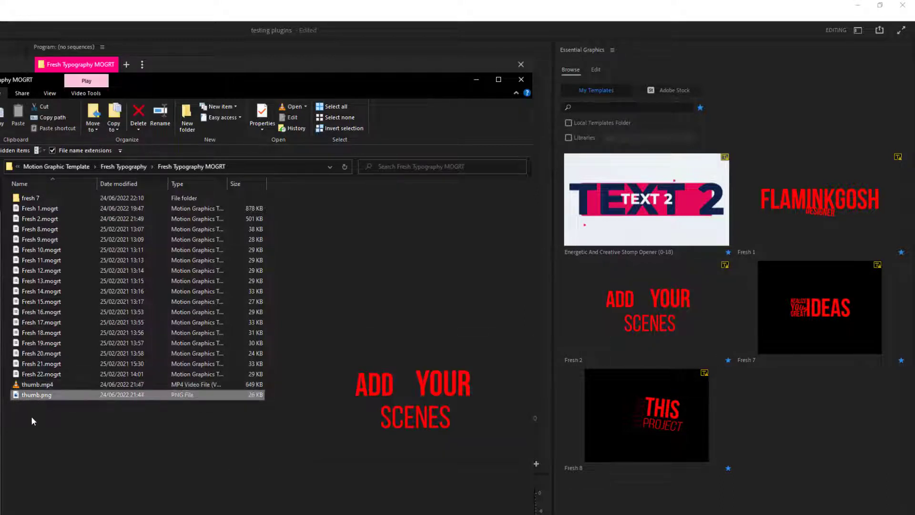
click(42, 384)
click(38, 396)
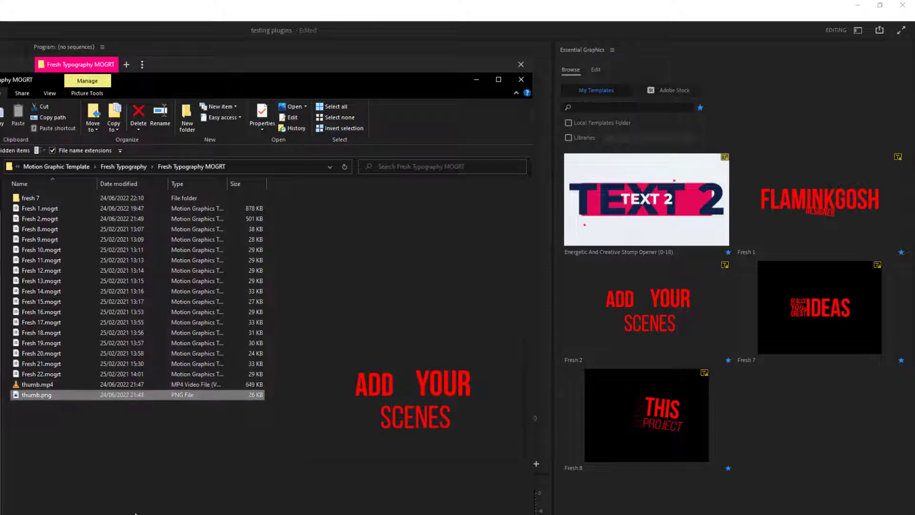
click(142, 512)
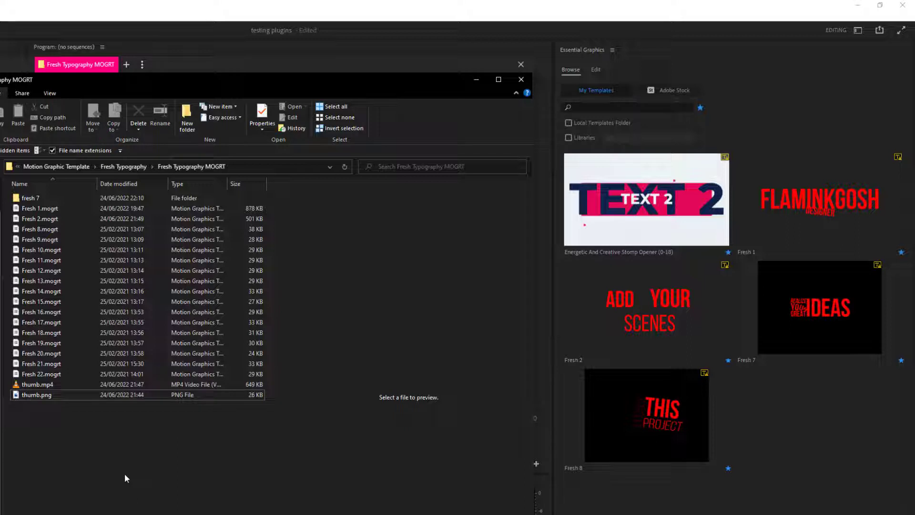
drag(433, 65, 426, 72)
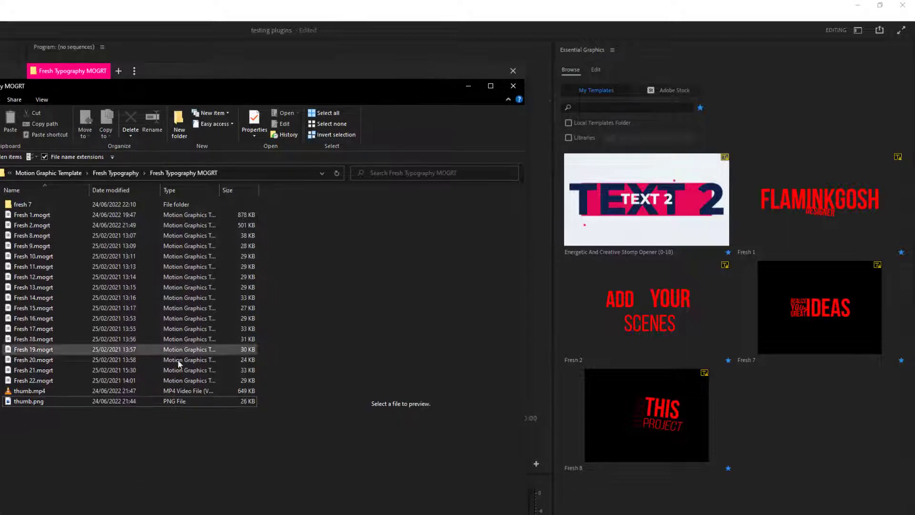
click(40, 391)
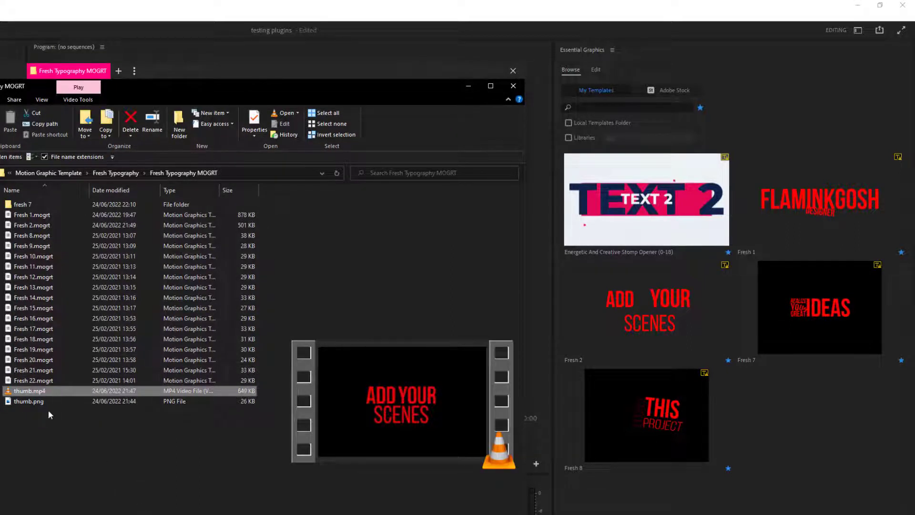
click(36, 401)
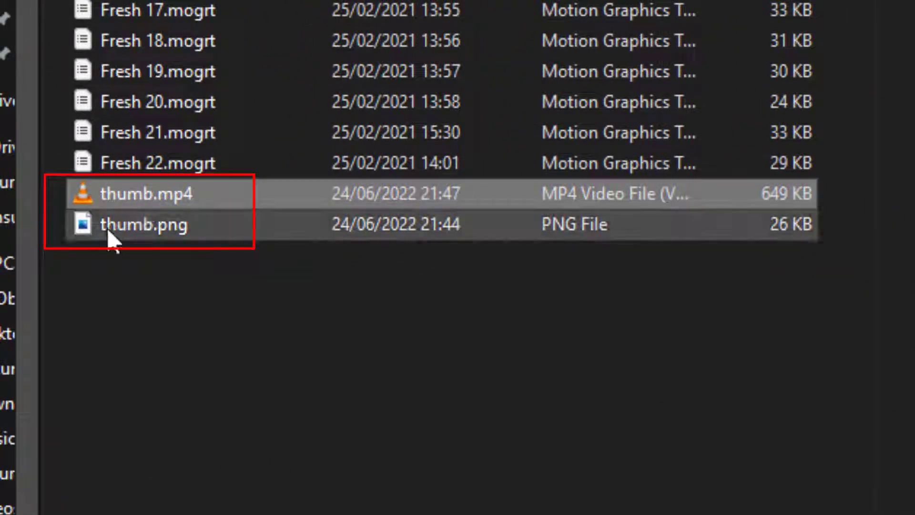
drag(130, 307, 165, 187)
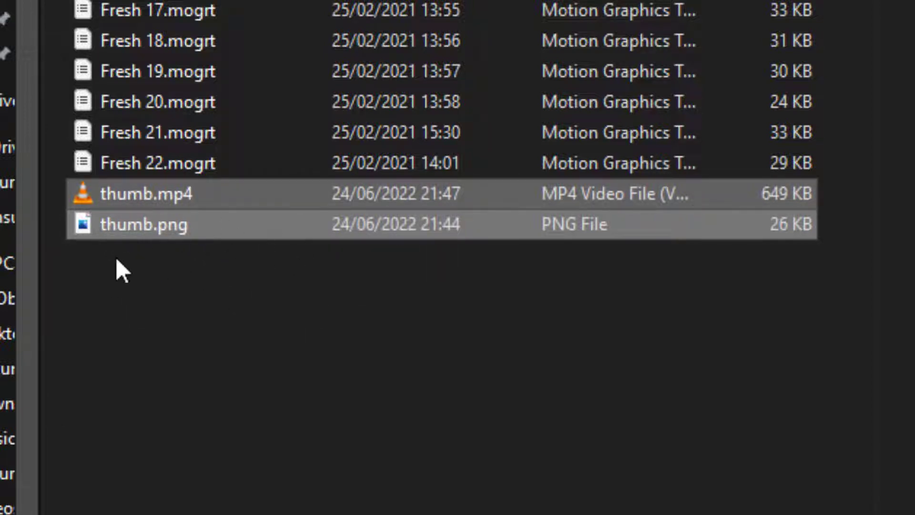
click(142, 231)
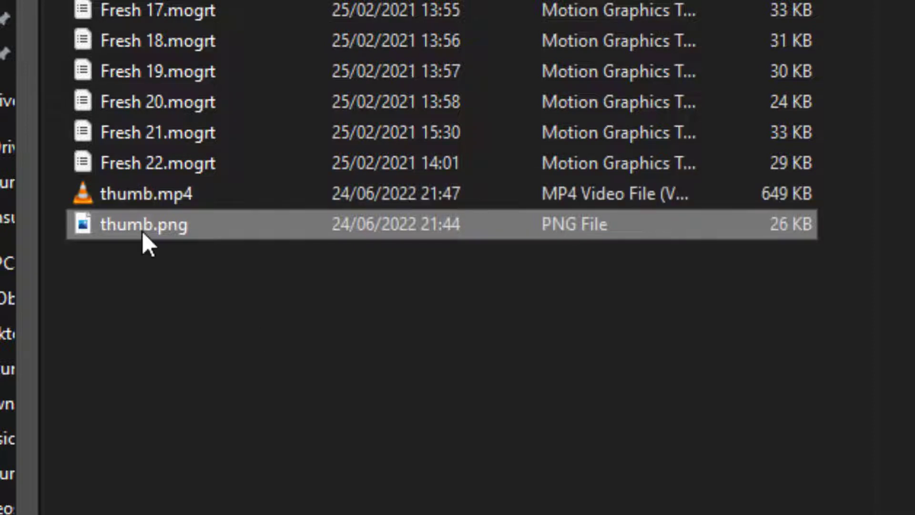
click(206, 379)
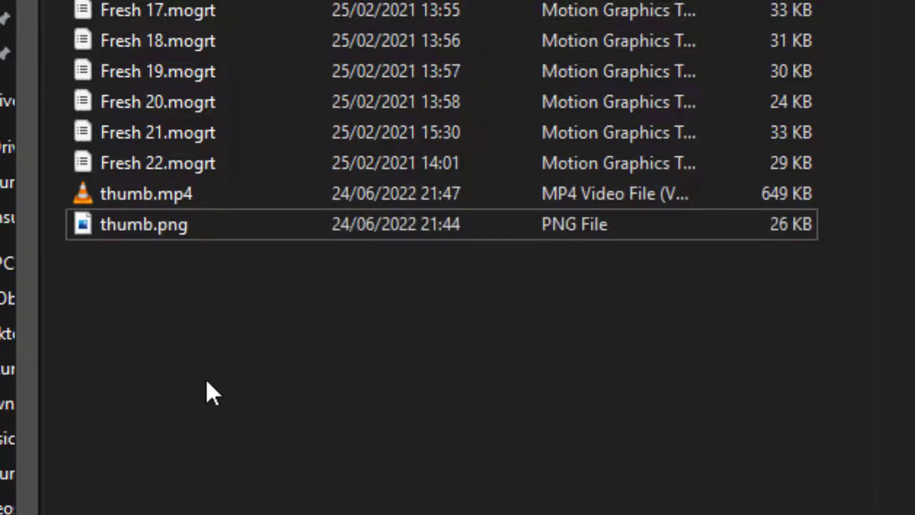
click(165, 206)
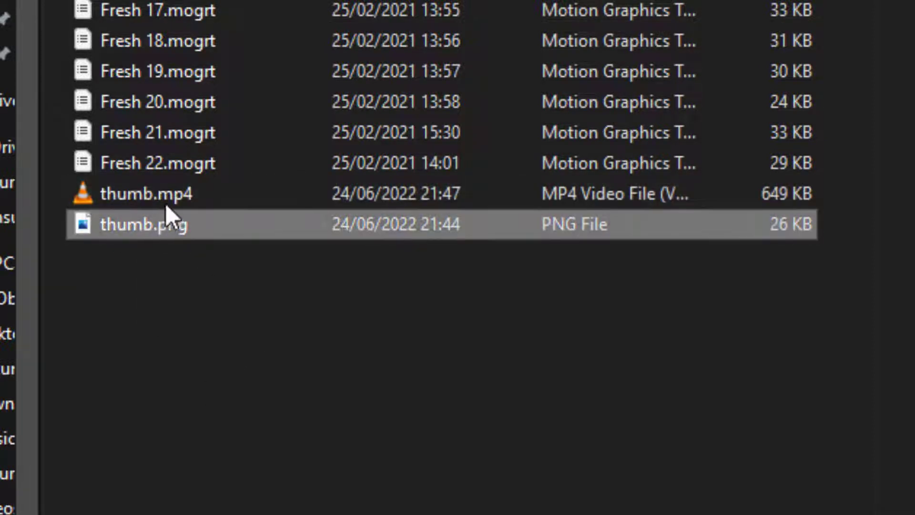
click(168, 201)
click(161, 228)
click(200, 419)
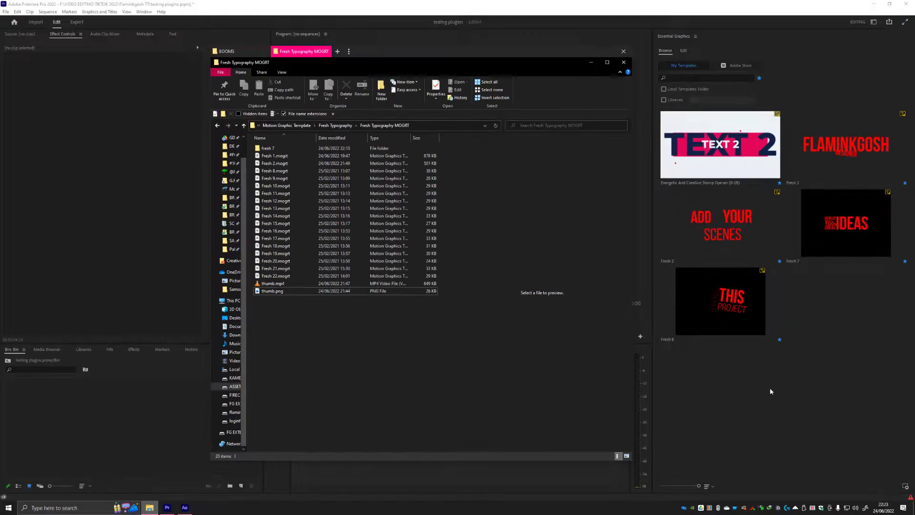
- Switch to Premiere Pro and delete the Fresh 7 and Fresh 8 templates from My Templates
click(834, 386)
click(861, 229)
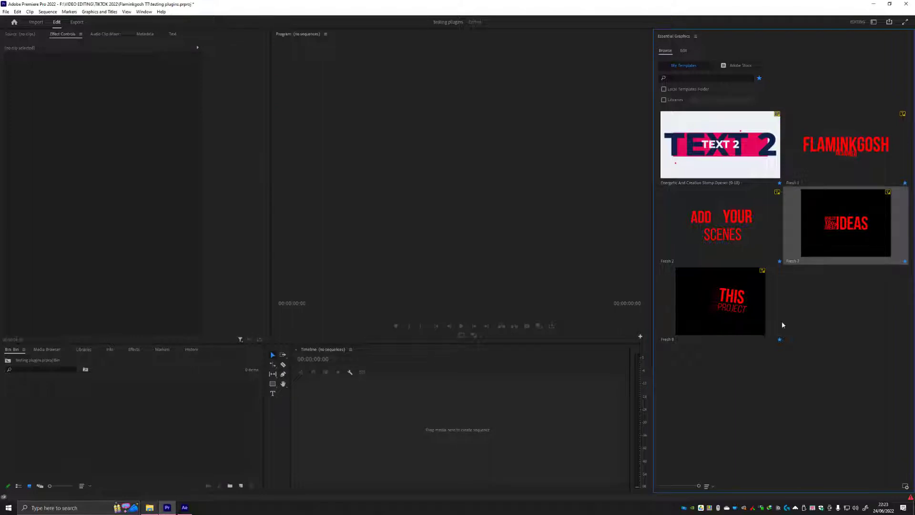
click(831, 357)
click(851, 231)
ctrl+click(740, 320)
right_click(842, 244)
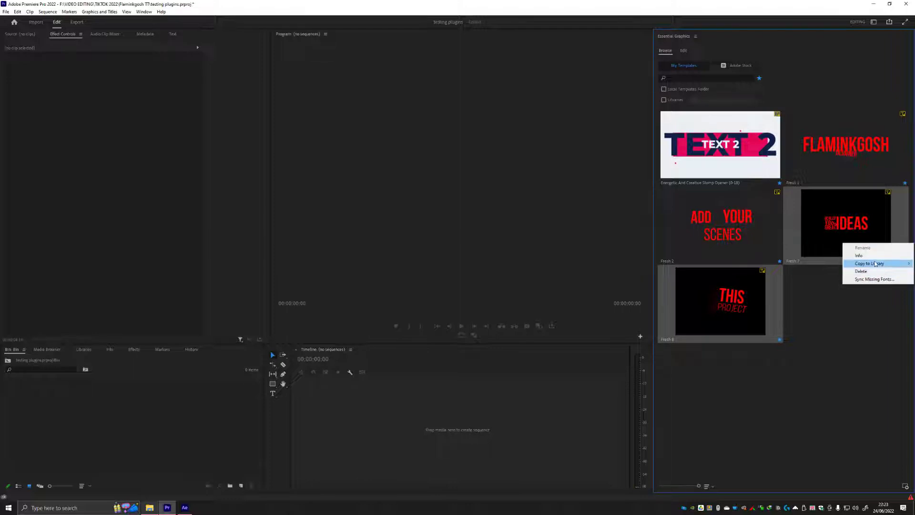
click(878, 272)
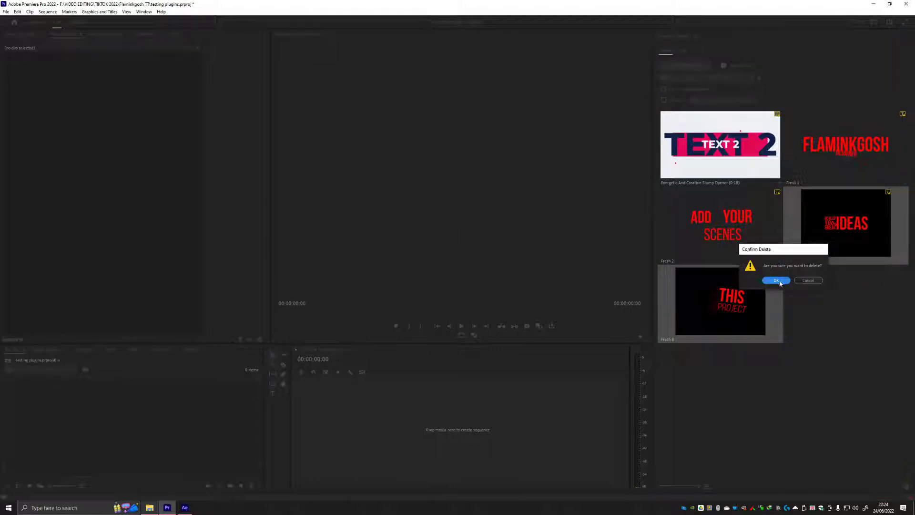
click(775, 280)
- Switch to File Explorer, open the fresh 7 folder and select Fresh 7.mogrt
click(149, 507)
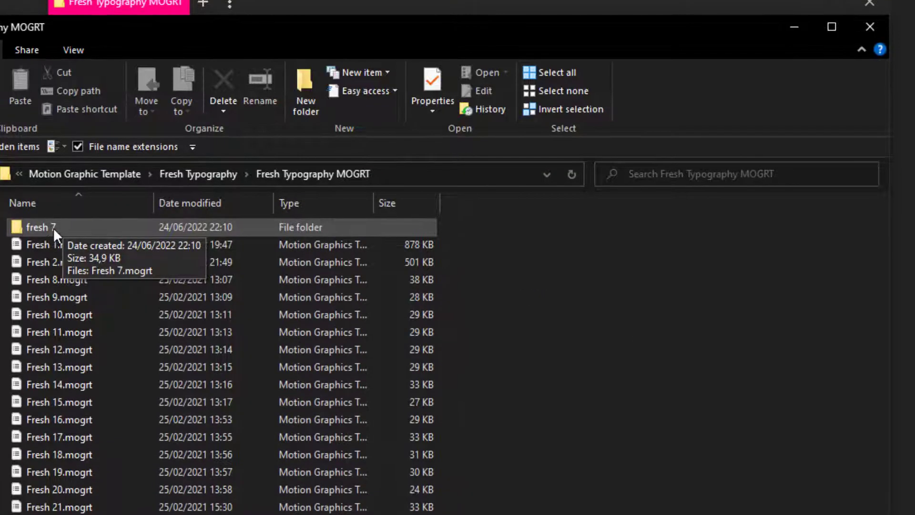
double_click(273, 150)
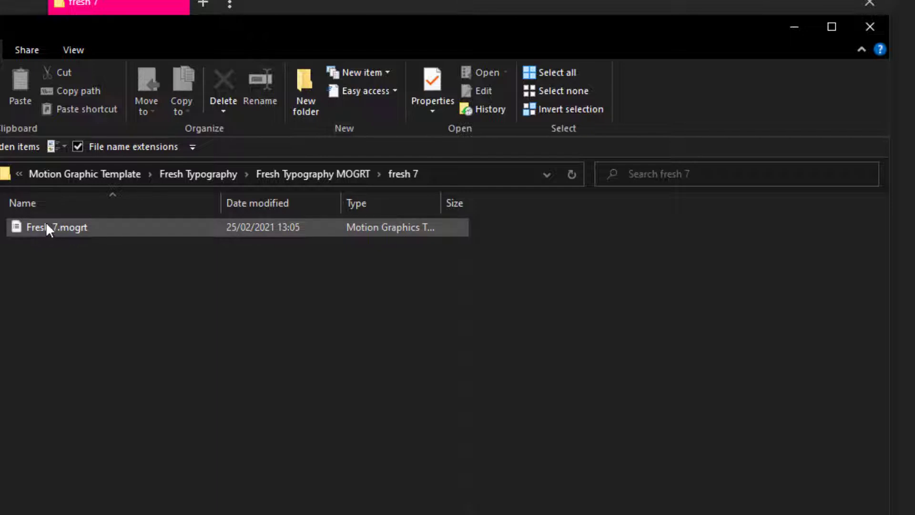
click(65, 229)
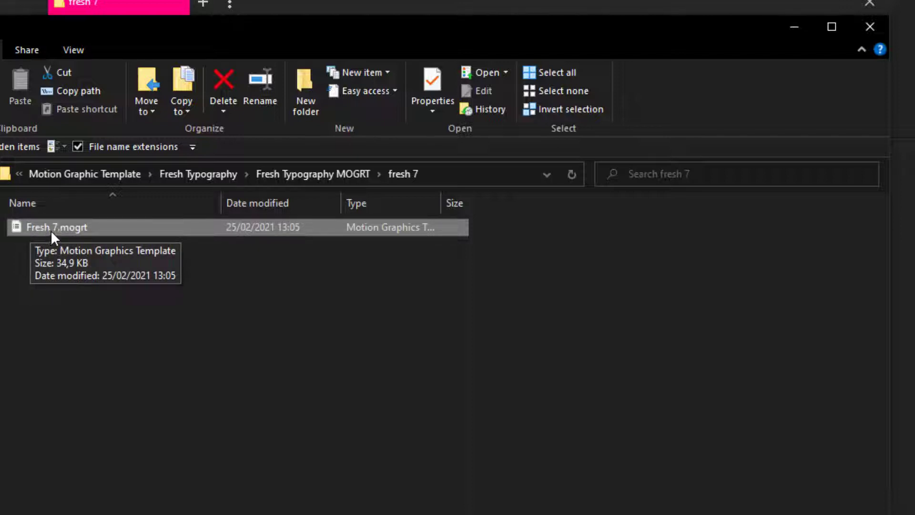
click(231, 428)
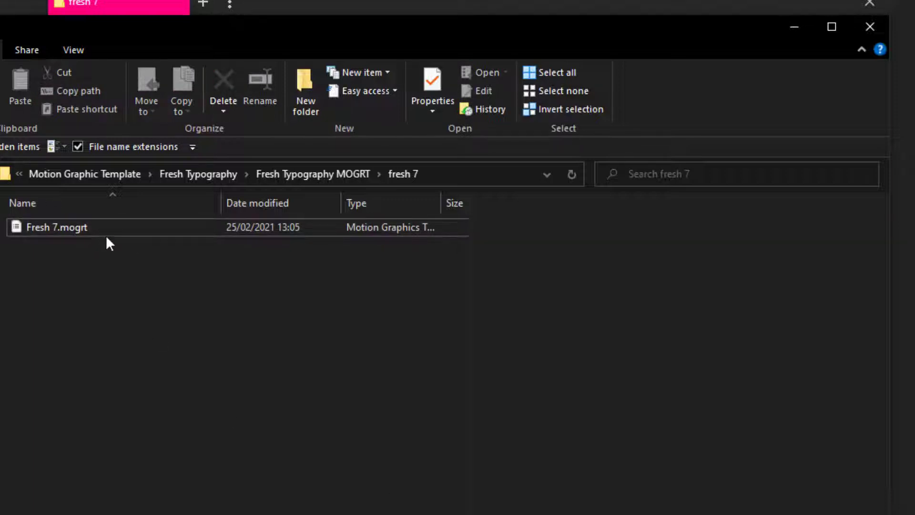
click(72, 228)
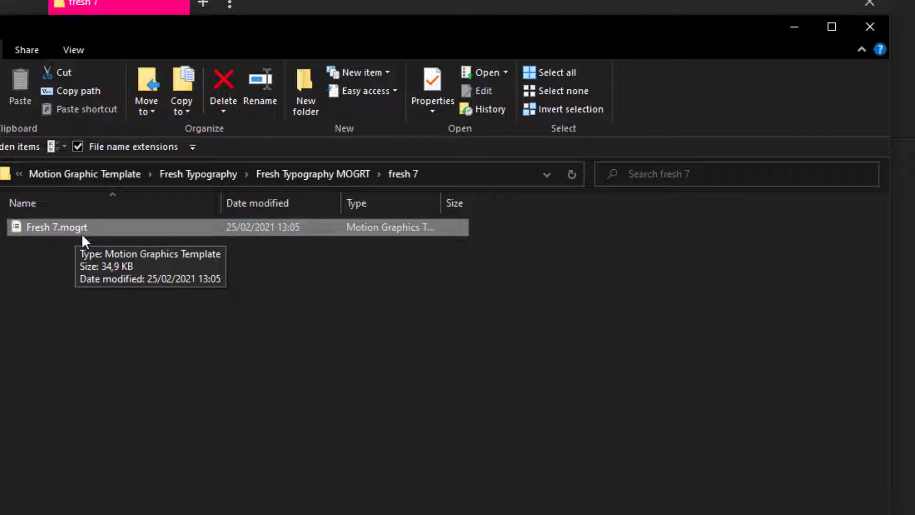
click(192, 250)
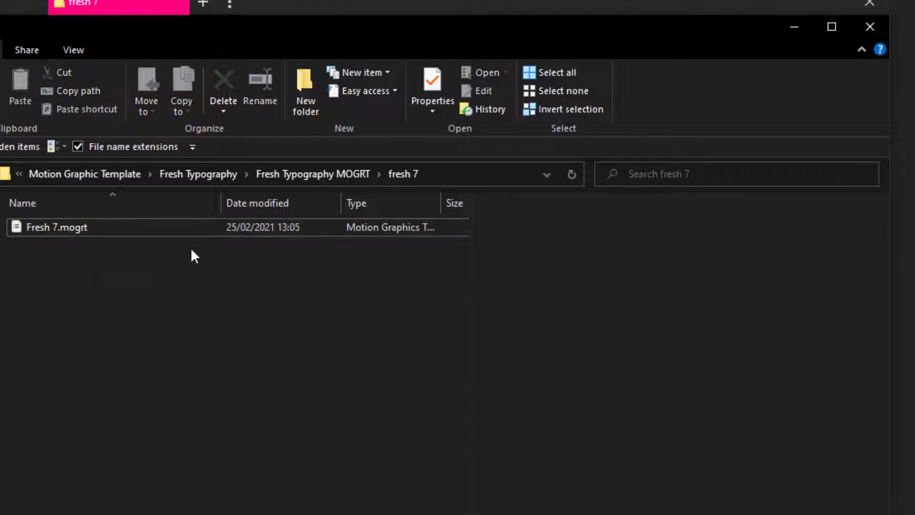
click(70, 229)
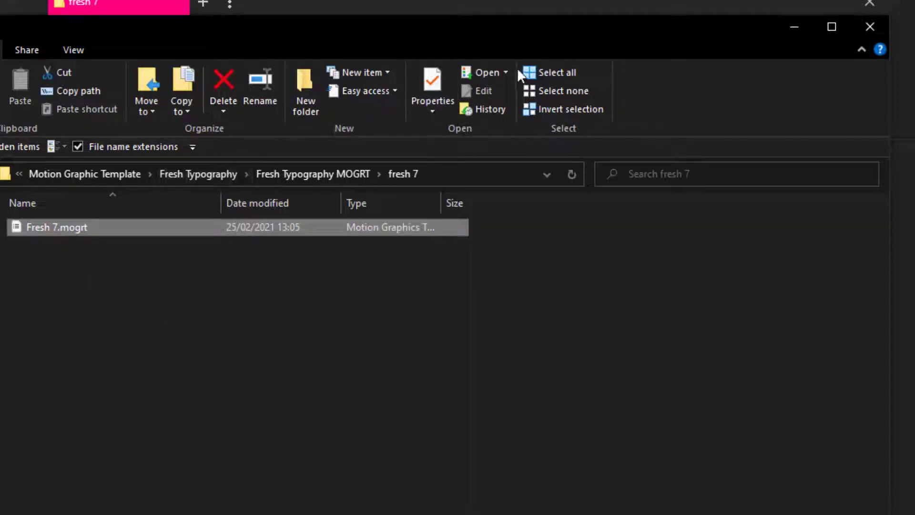
- Hide the file name extensions in the fresh 7 folder, check Fresh 7's name, and show the extensions again
click(77, 49)
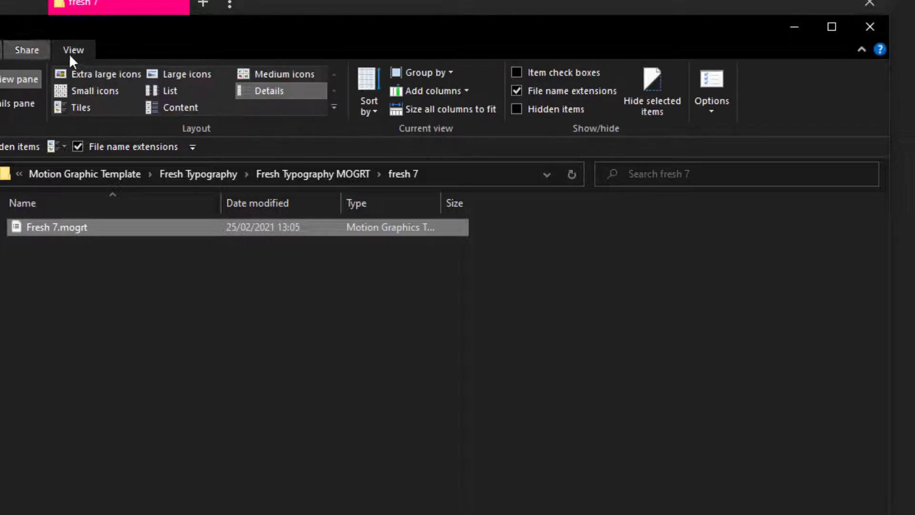
click(518, 91)
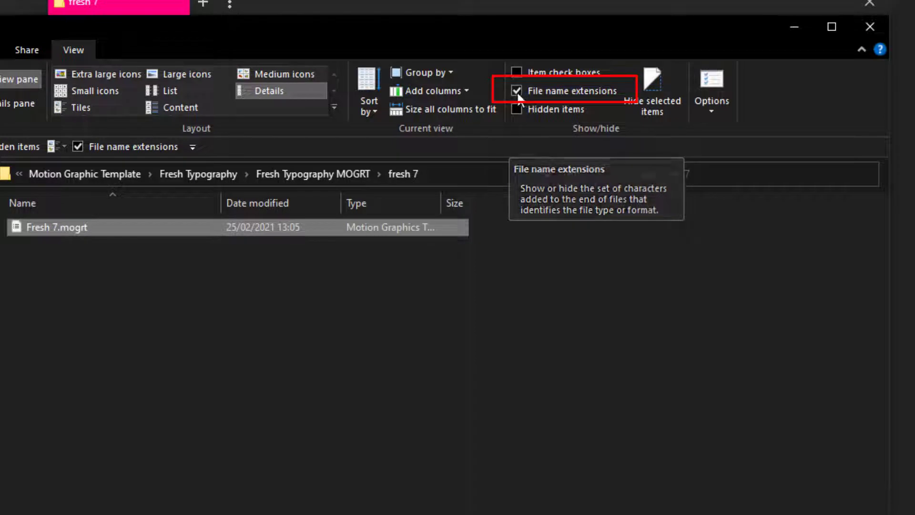
click(142, 399)
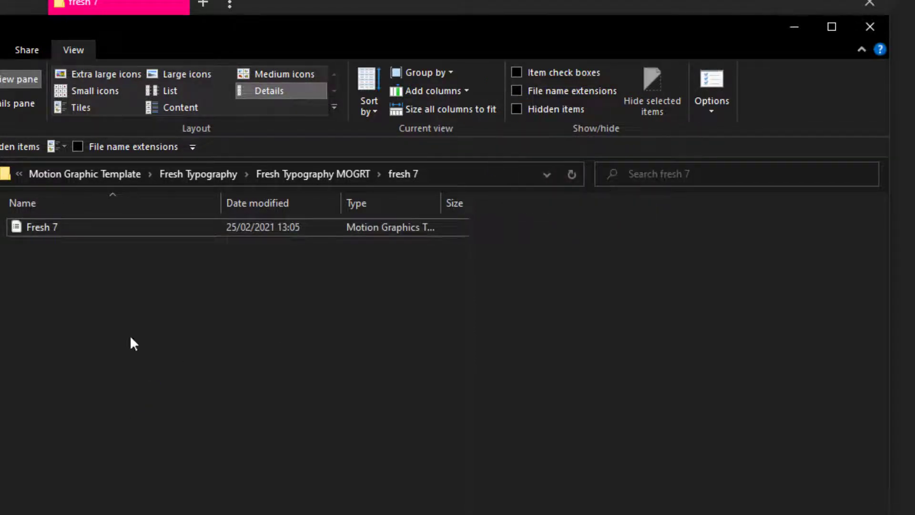
click(41, 228)
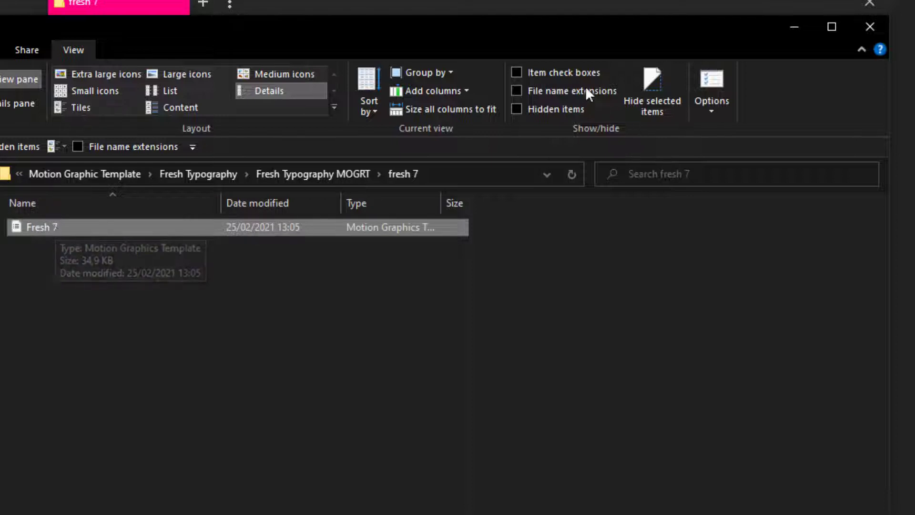
click(515, 94)
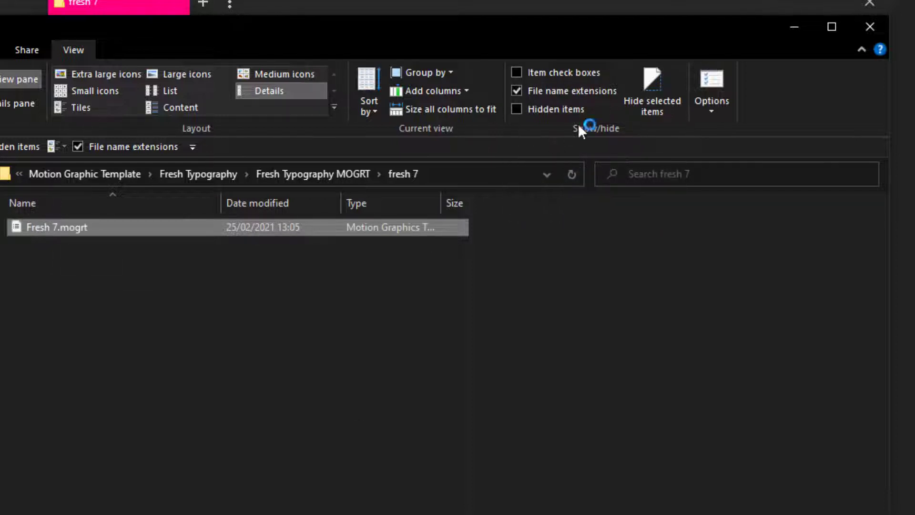
click(63, 228)
click(333, 313)
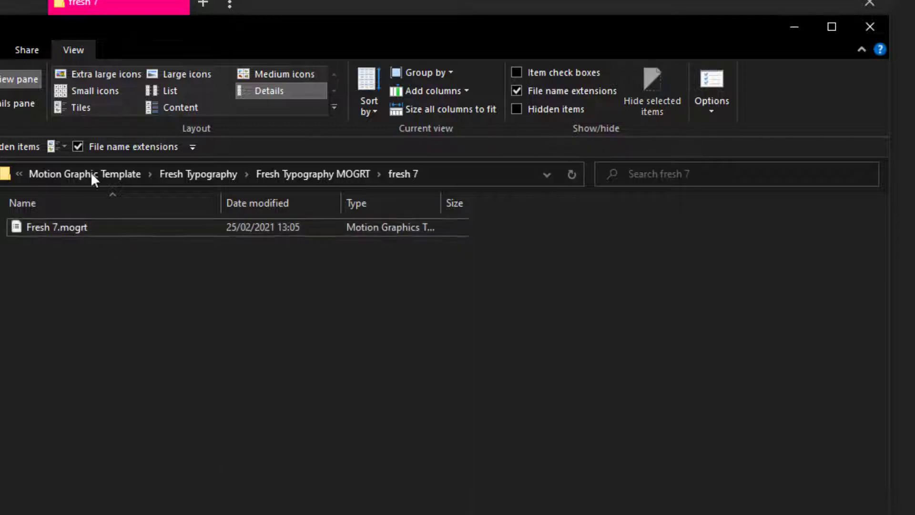
- Import Fresh 7.mogrt from the fresh 7 folder into Premiere Pro's My Templates and check the added template
click(44, 223)
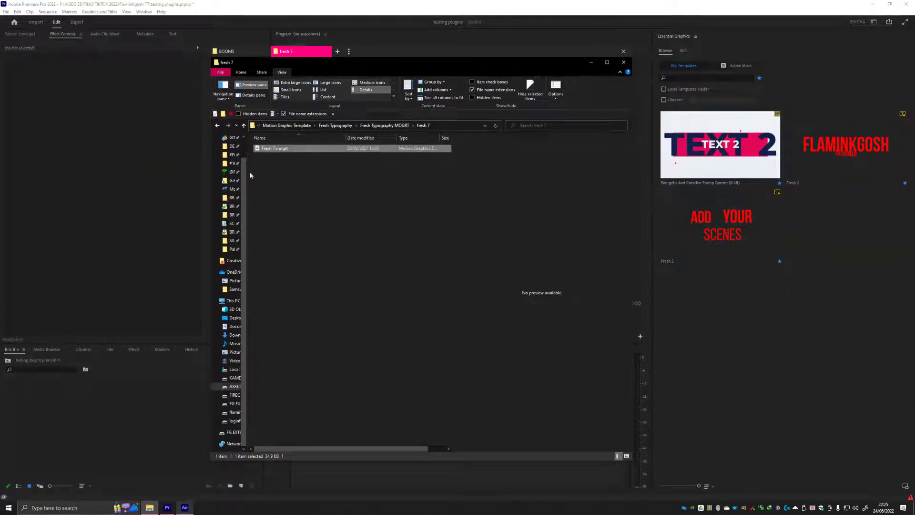
drag(261, 152, 825, 339)
click(823, 335)
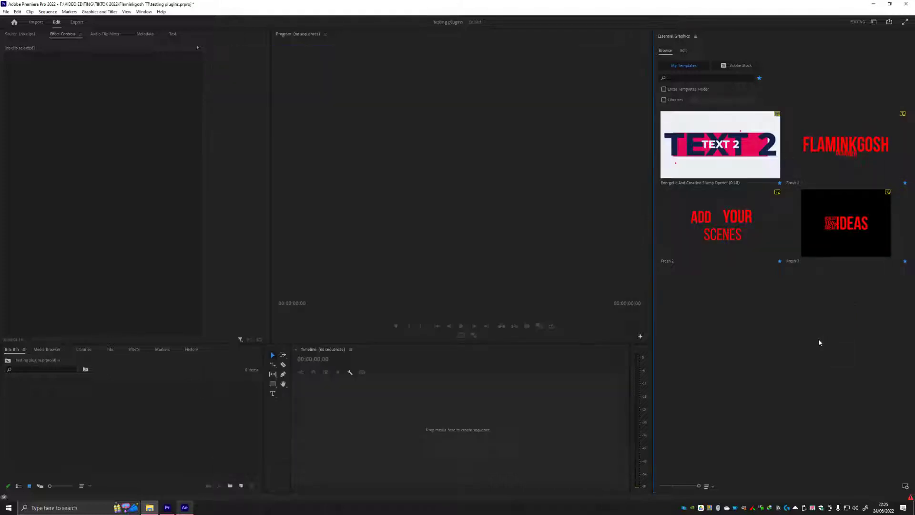
click(852, 222)
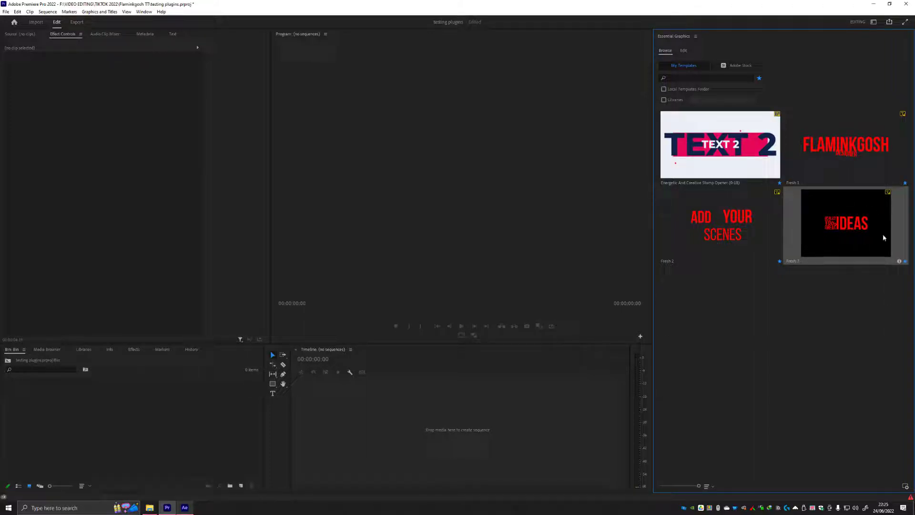
click(818, 379)
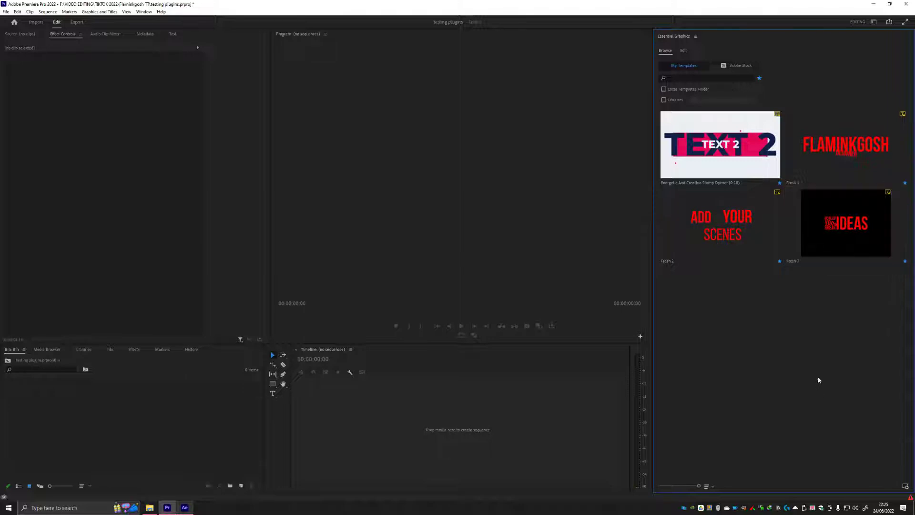
- Start a new sequence based on the Prev MOGRT preset, with a 700 by 394 frame size at 30 fps
click(96, 417)
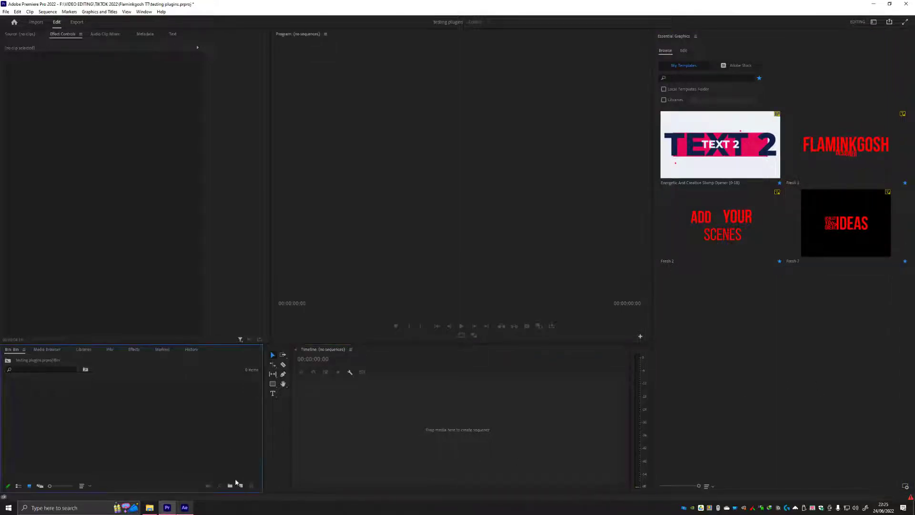
click(240, 485)
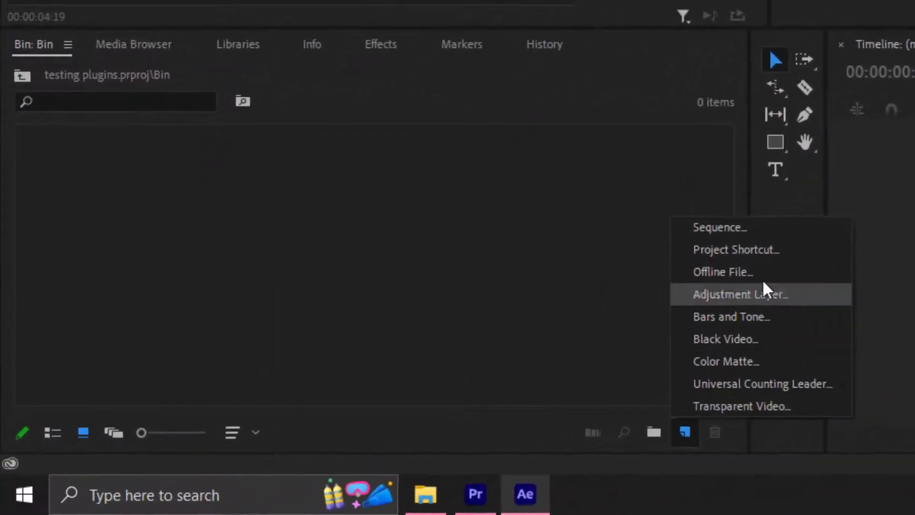
click(816, 225)
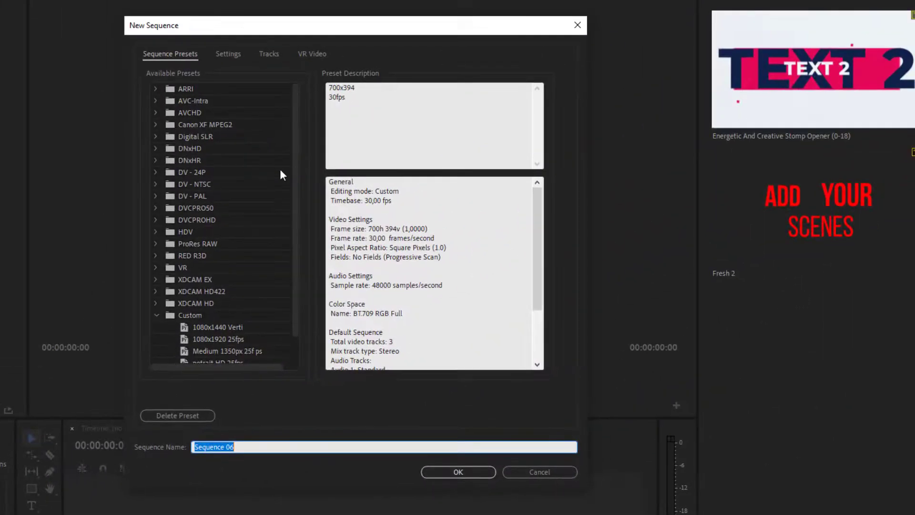
scroll(266, 308, down, 1)
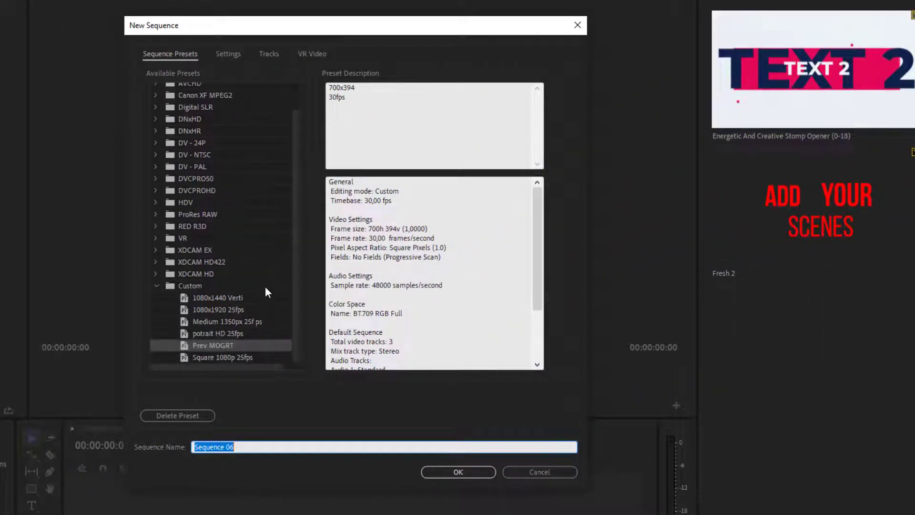
click(230, 53)
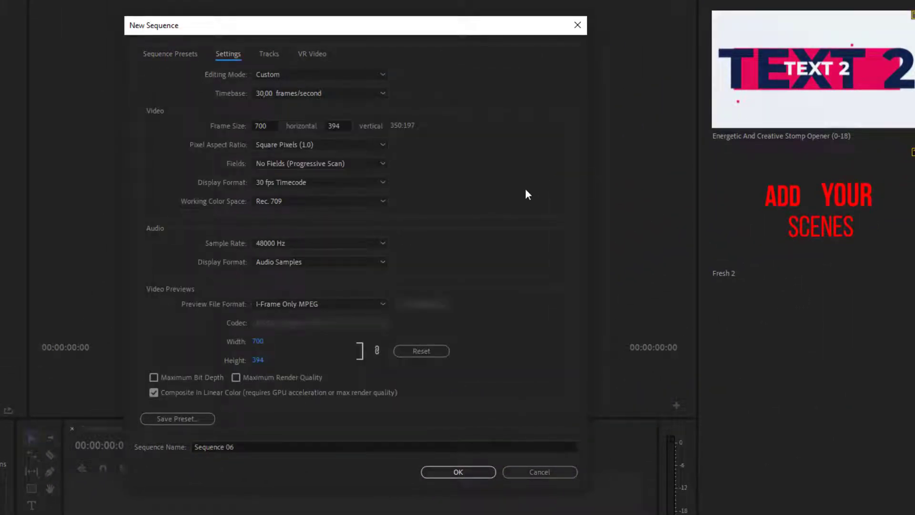
double_click(261, 126)
drag(341, 125, 111, 122)
drag(267, 125, 131, 130)
drag(332, 128, 193, 132)
click(172, 135)
- Name the new sequence thumb, create it, and select it in the bin
click(276, 445)
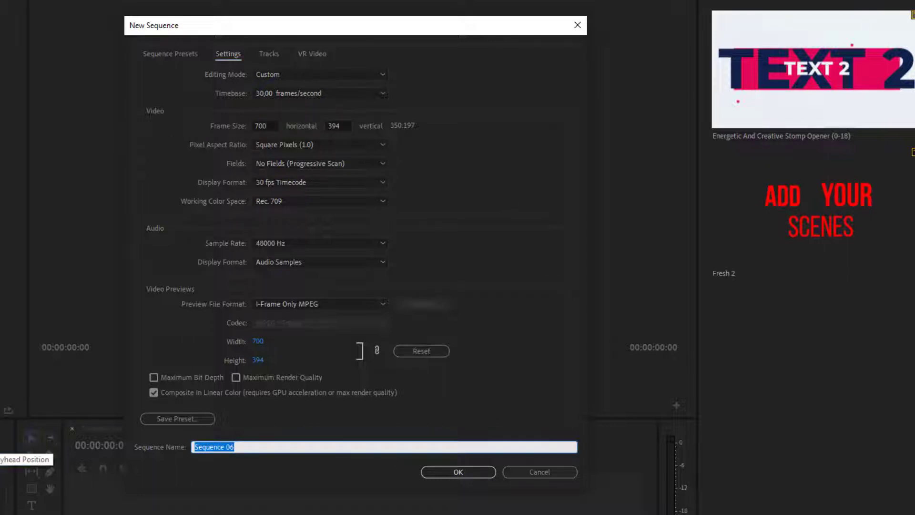
text(thumb)
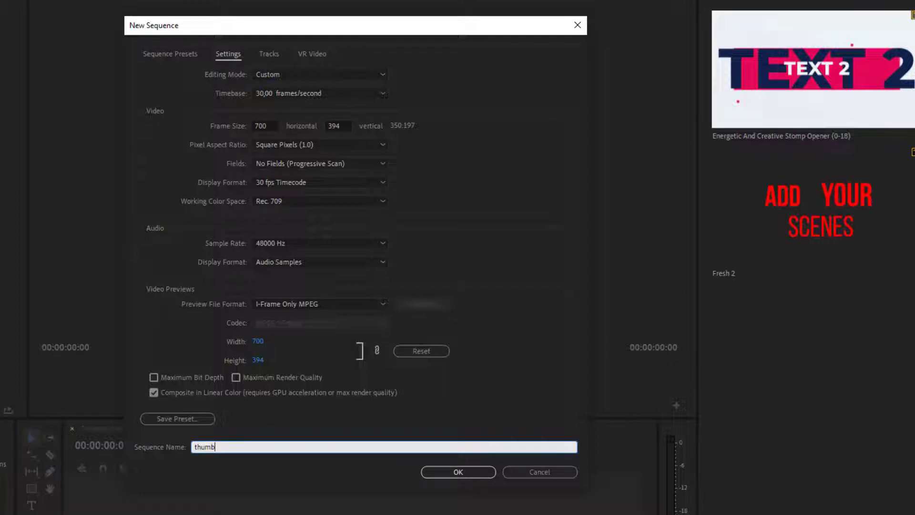
click(282, 477)
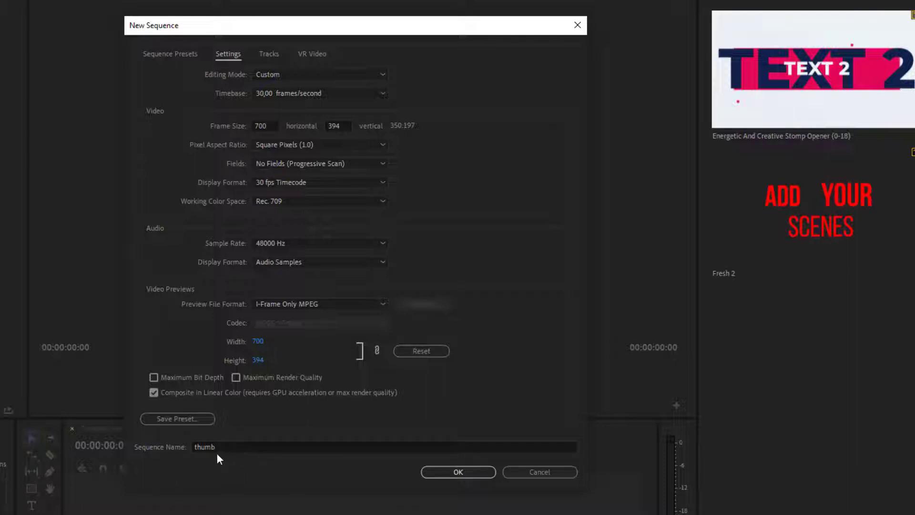
click(458, 472)
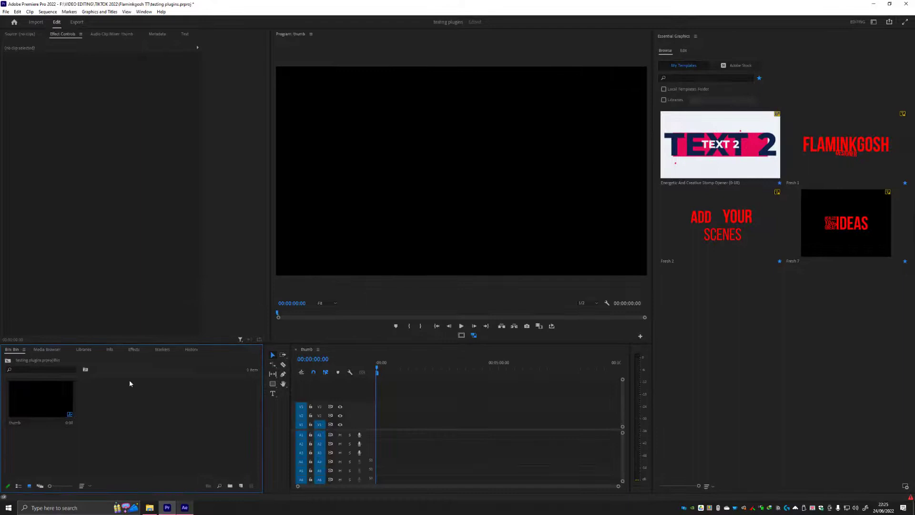
click(27, 401)
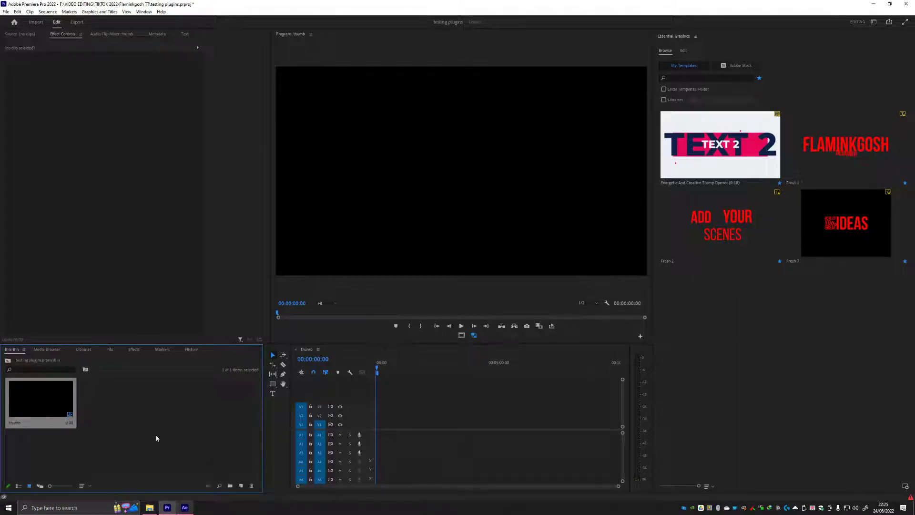
- Place the Fresh 7 template at the start of the thumb sequence, keeping the existing sequence settings
click(883, 339)
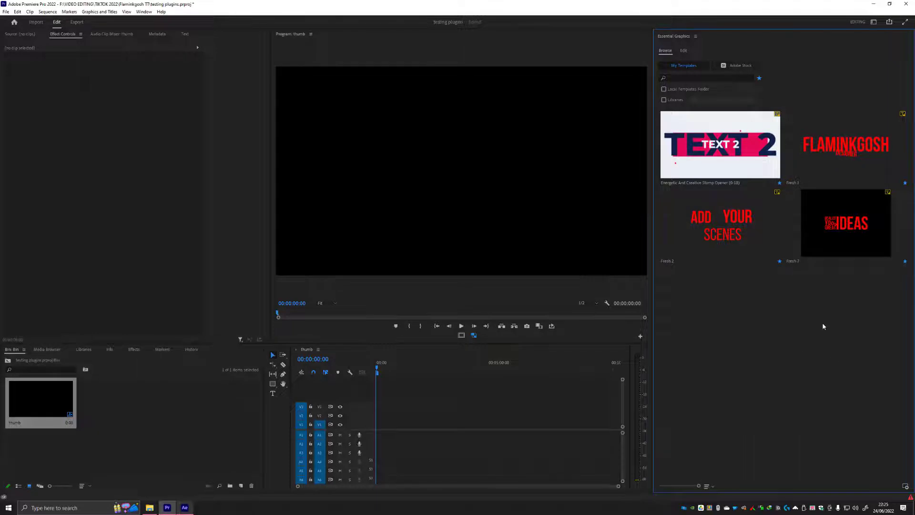
drag(843, 224, 508, 289)
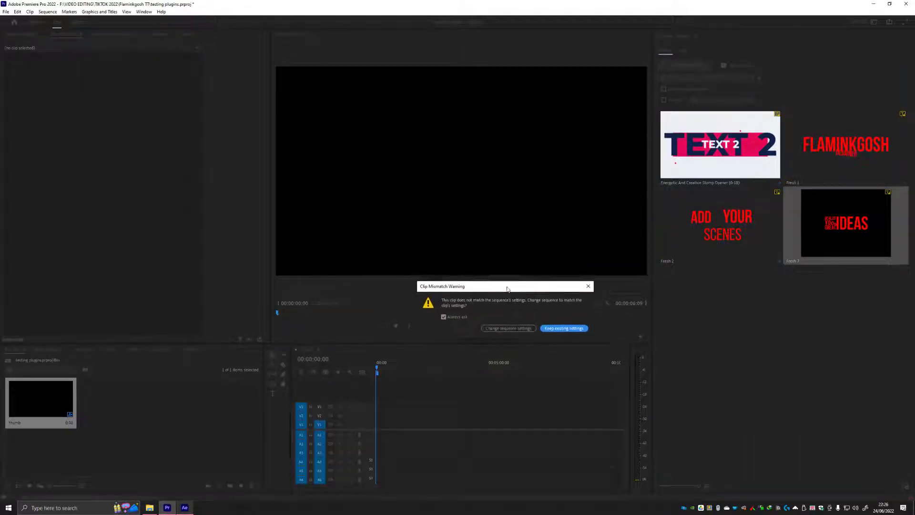
click(568, 329)
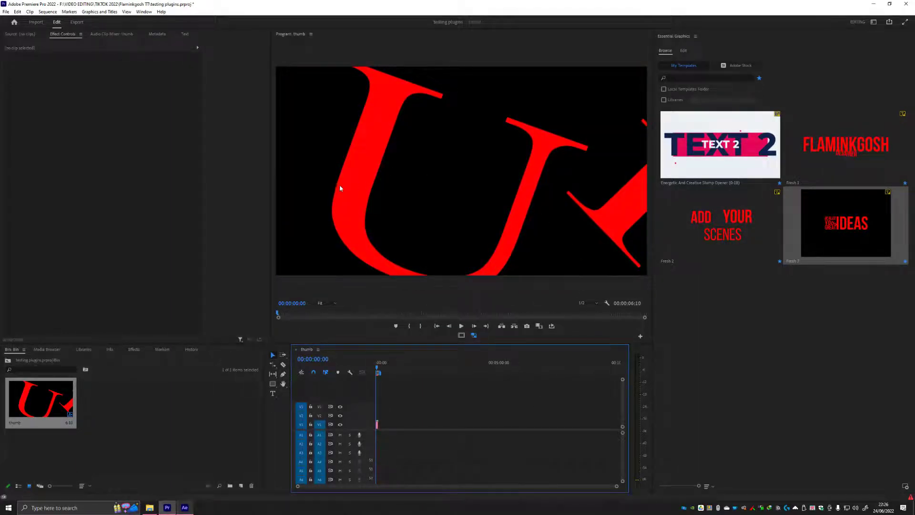
- Scale the Fresh 7 clip in the timeline to the sequence's frame size
key(alt)
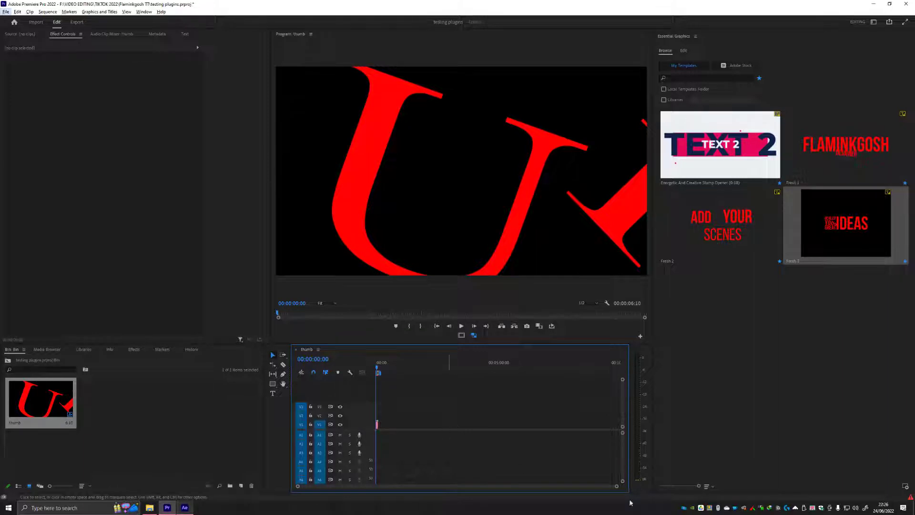
drag(616, 488, 486, 484)
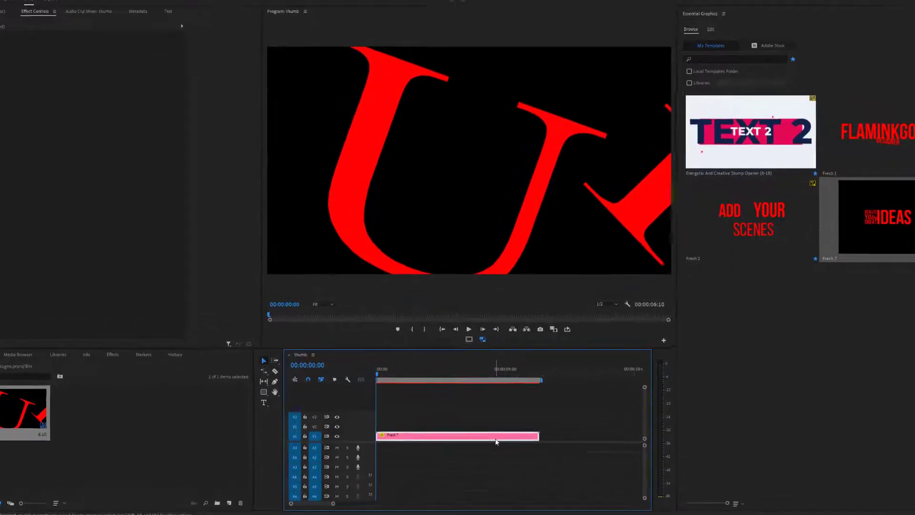
right_click(496, 441)
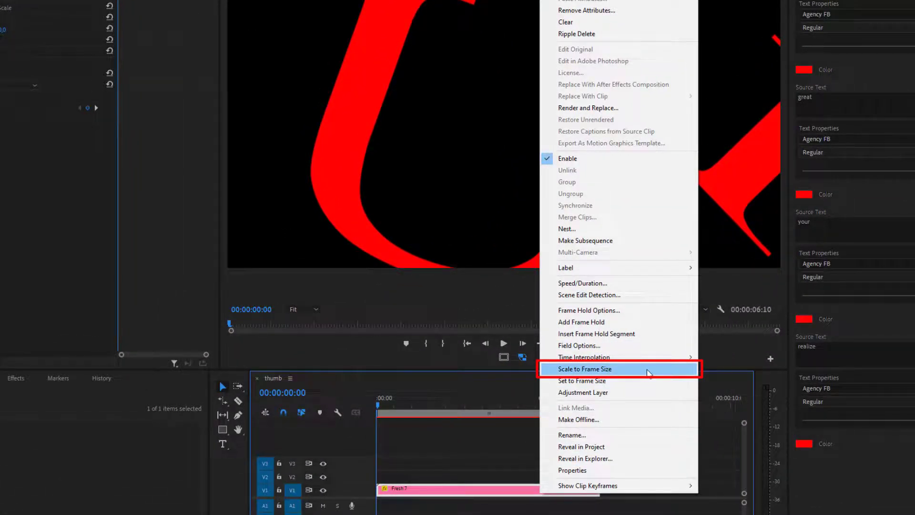
click(648, 372)
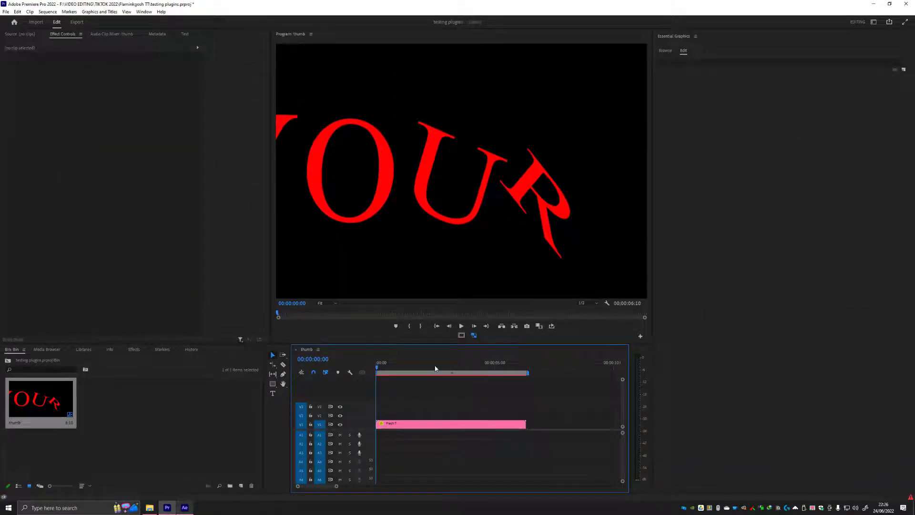
- Scrub through the Fresh 7 clip to examine how its text animation fits the frame
drag(434, 368, 529, 369)
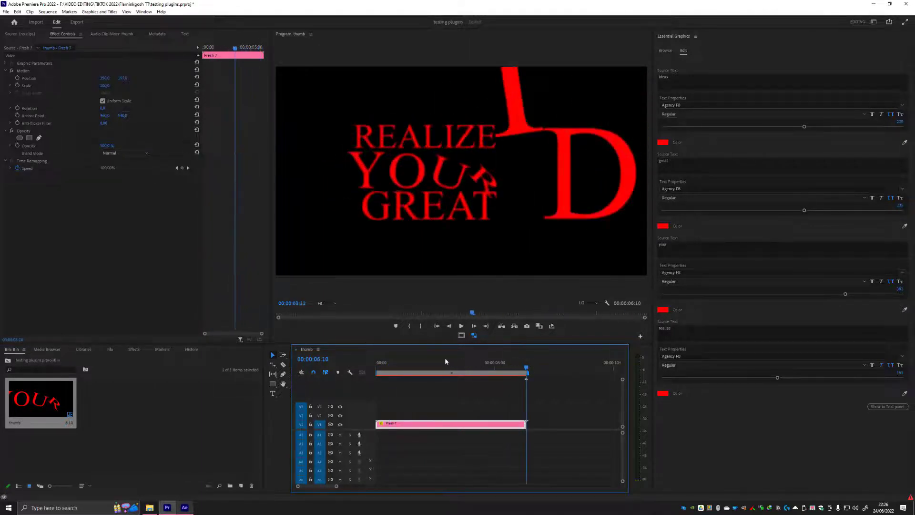
drag(446, 360, 498, 361)
click(576, 432)
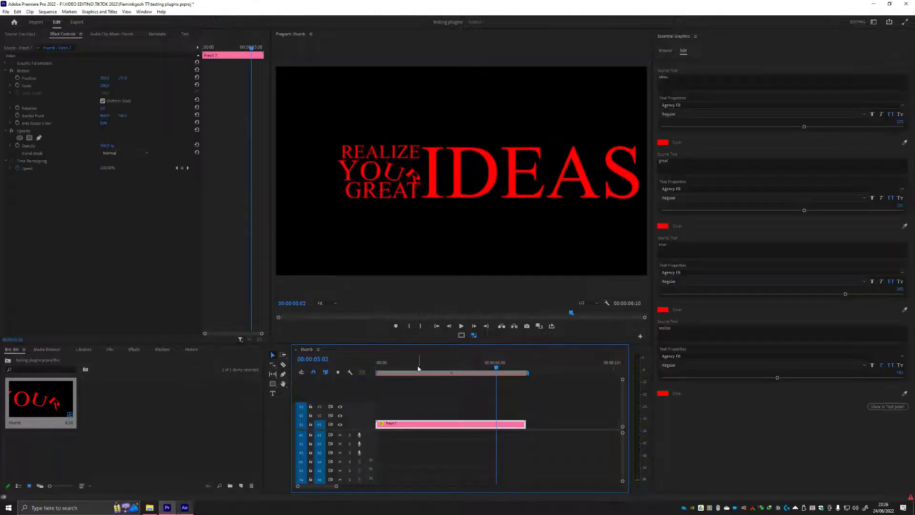
drag(469, 367, 491, 368)
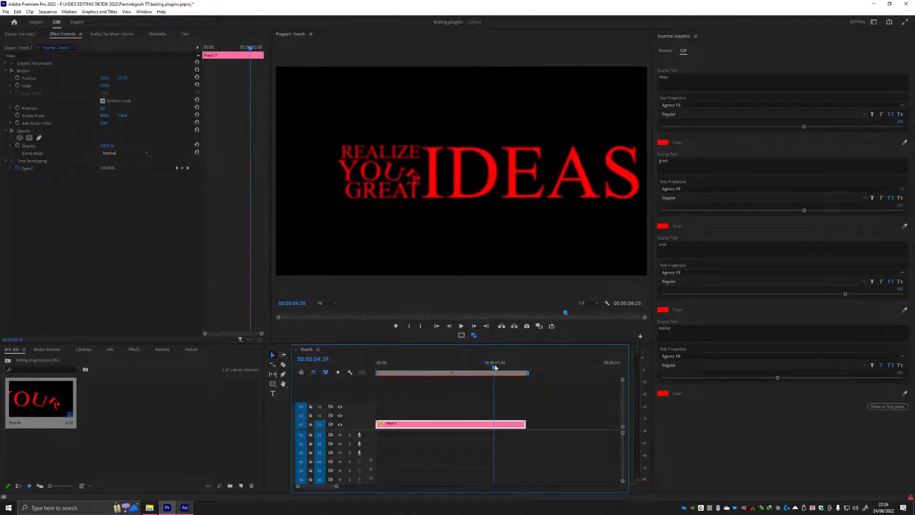
key(j)
click(495, 364)
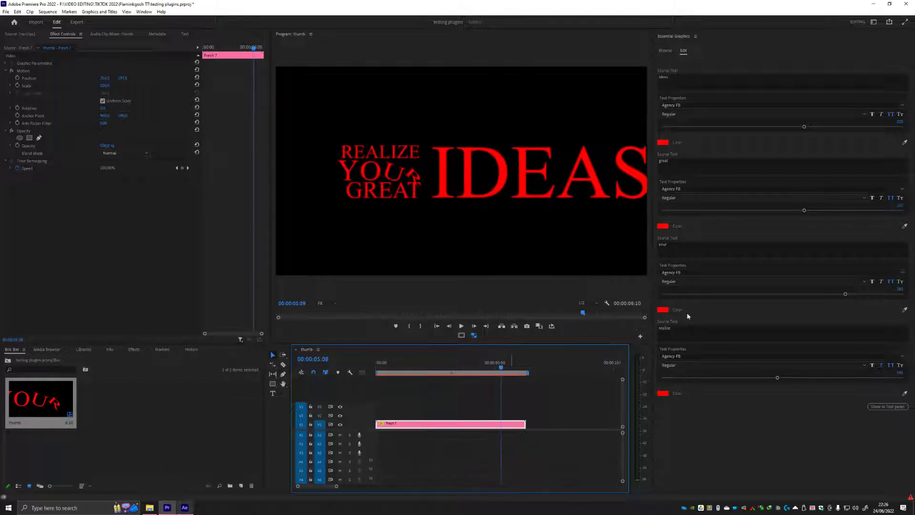
- Compare the clip's text with the Fresh 7 template thumbnail, and return to the clip's text properties with the playhead at 00:00:04:26
click(665, 51)
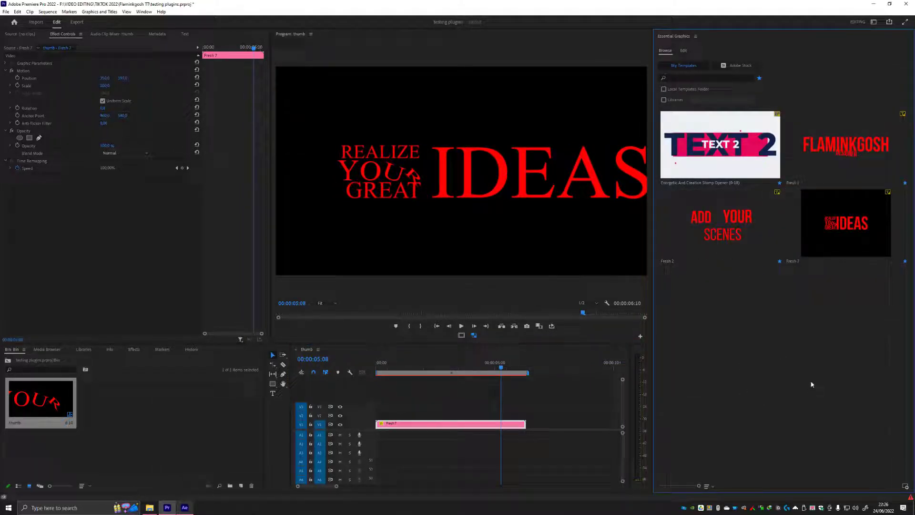
click(480, 389)
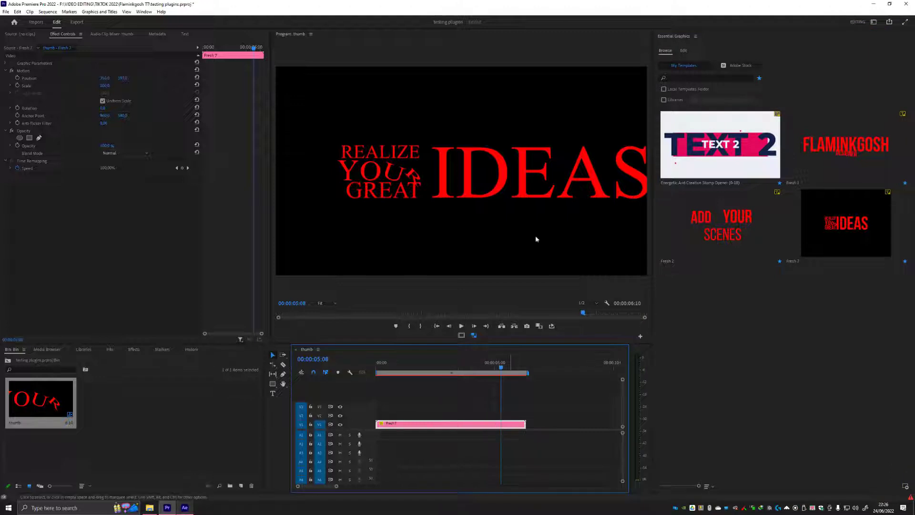
click(683, 50)
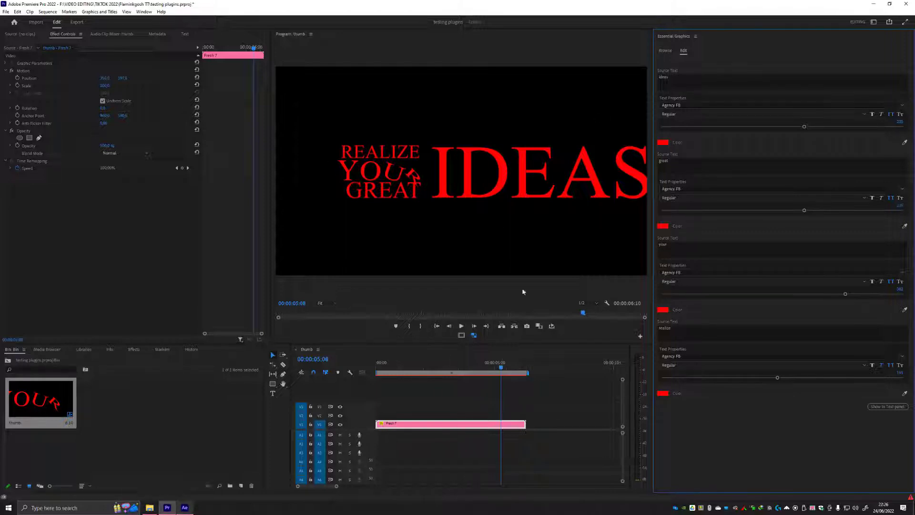
click(494, 373)
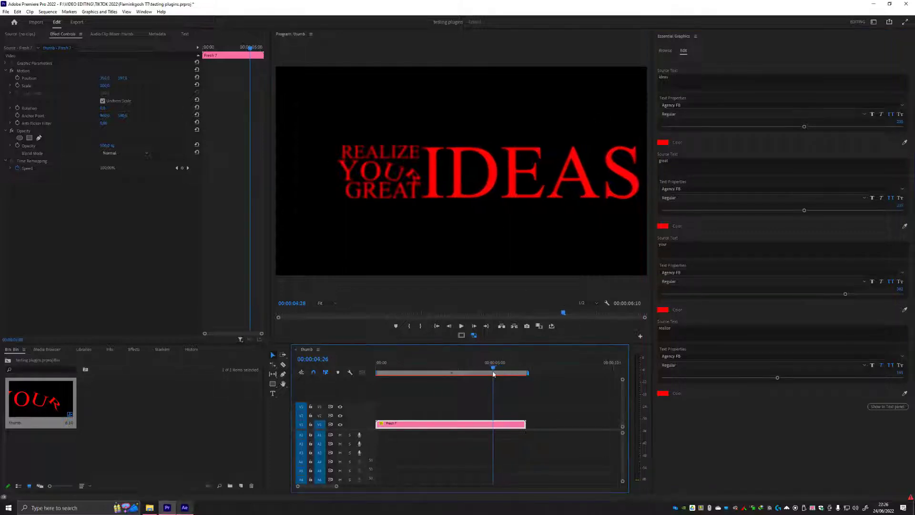
- Move the playhead to 00:00:04:14 and place the Export Frame control in the second row of the program monitor's controls
mouse_move(494, 375)
mouse_down()
mouse_move(468, 376)
mouse_move(482, 377)
mouse_up()
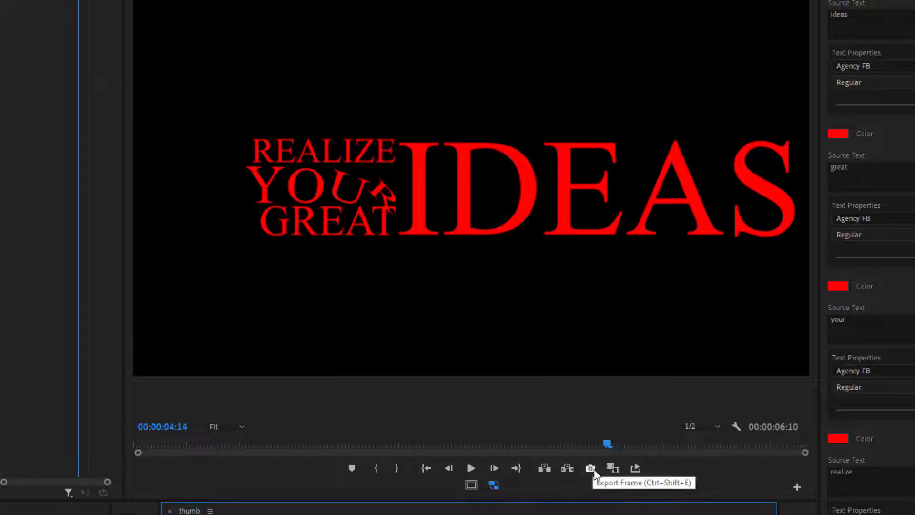
click(797, 486)
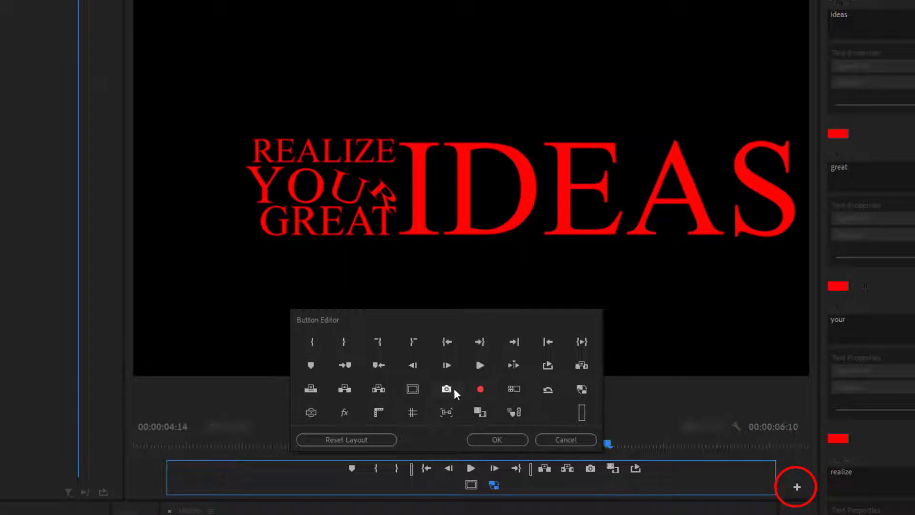
drag(455, 393, 658, 483)
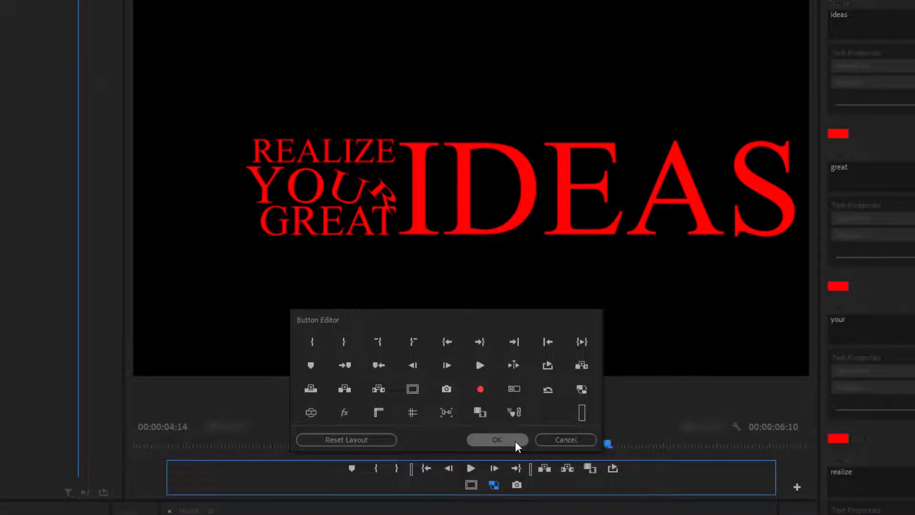
click(497, 440)
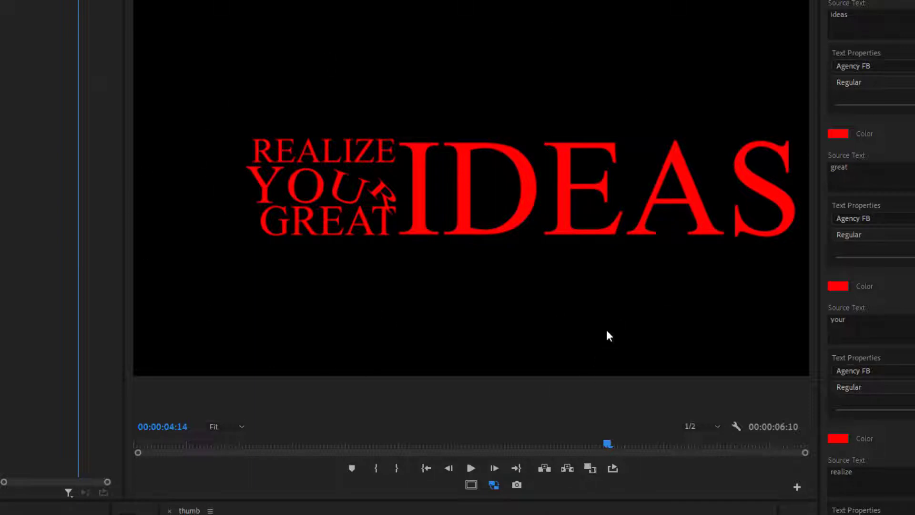
- Start a frame export of the current image with PNG as the format
click(520, 488)
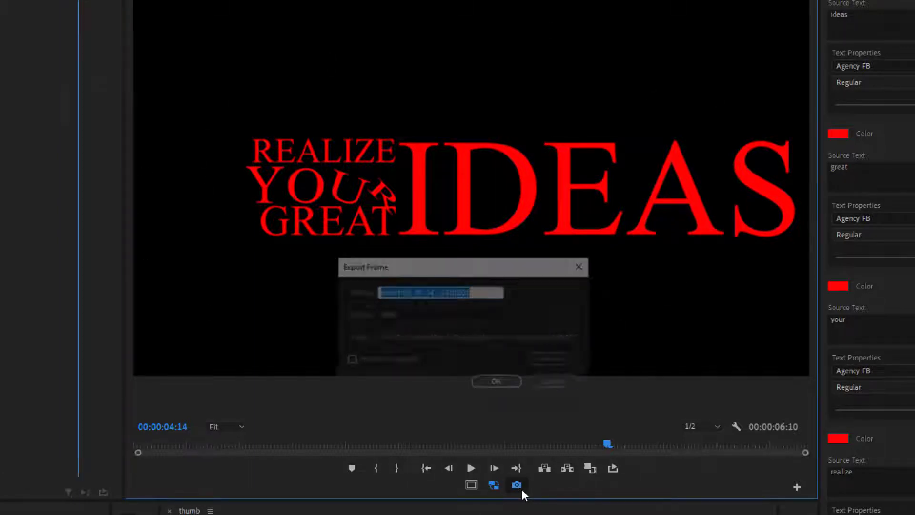
click(406, 316)
click(410, 399)
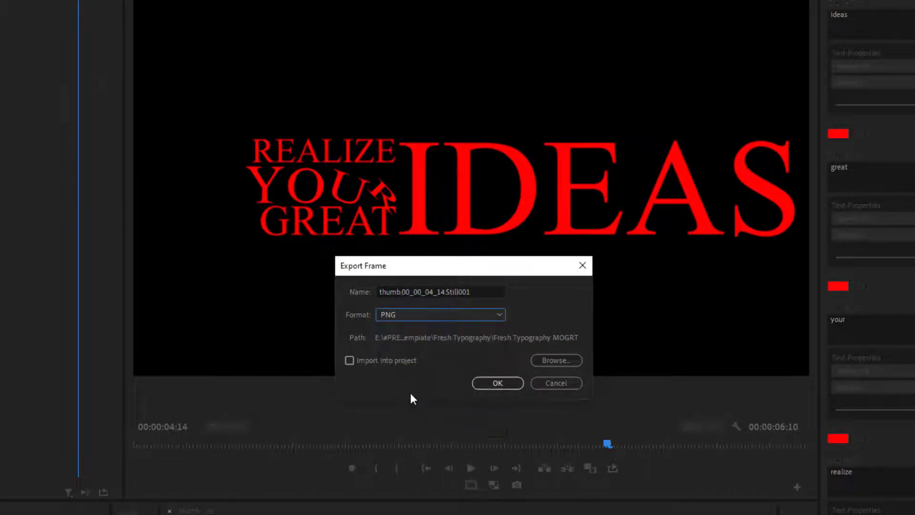
click(432, 314)
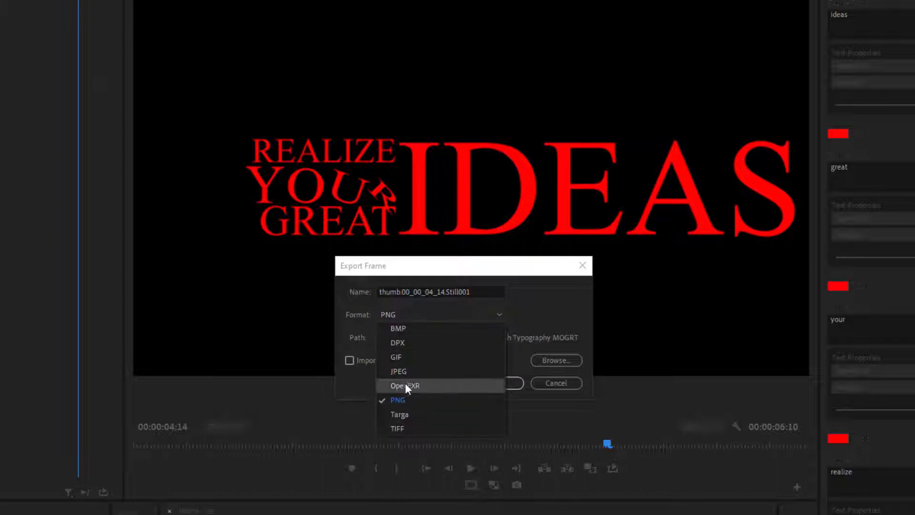
click(413, 371)
click(430, 319)
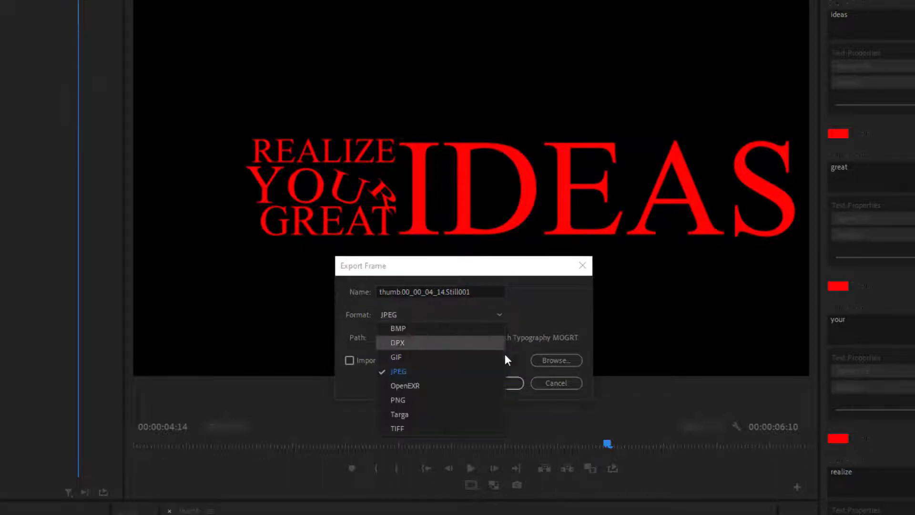
click(419, 402)
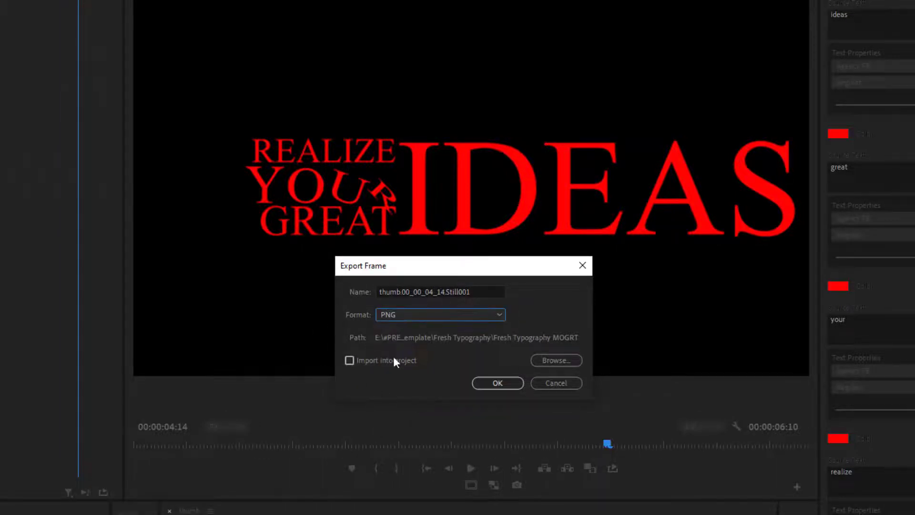
- Set the exported frame's destination to the fresh 7 folder inside Fresh Typography MOGRT
click(550, 360)
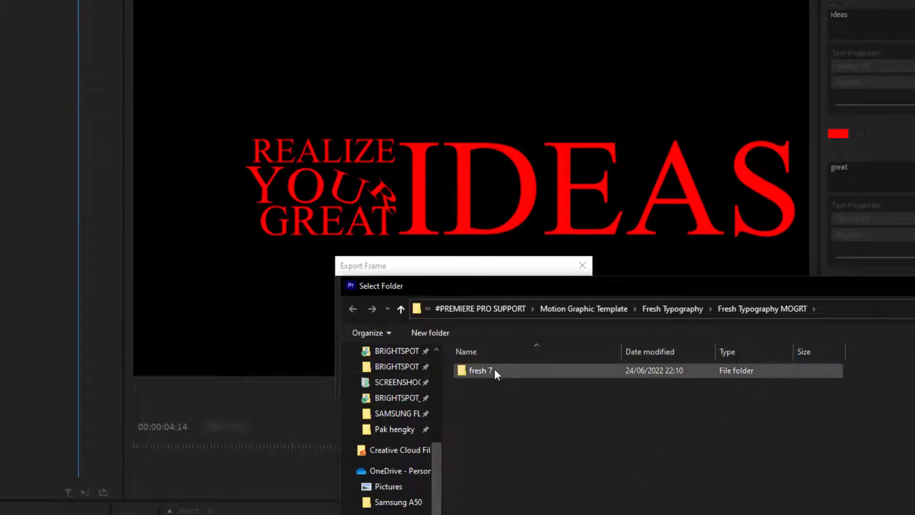
double_click(499, 367)
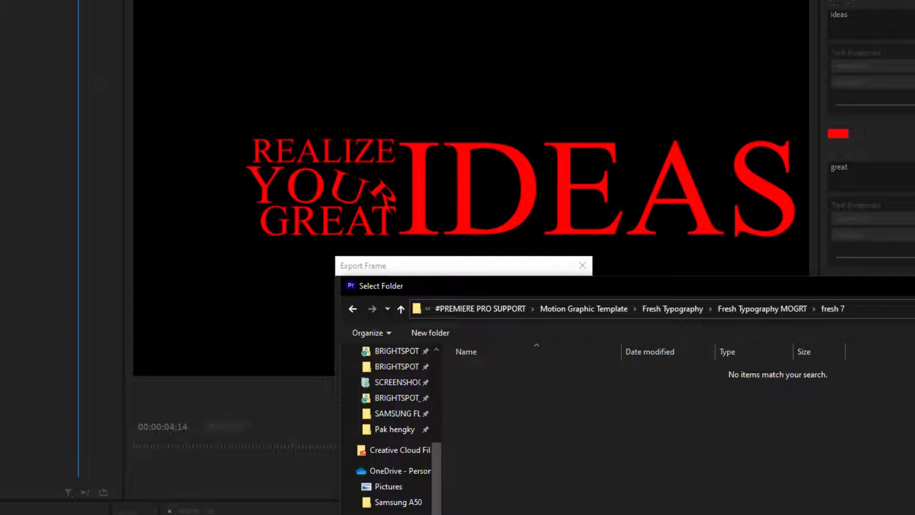
click(912, 512)
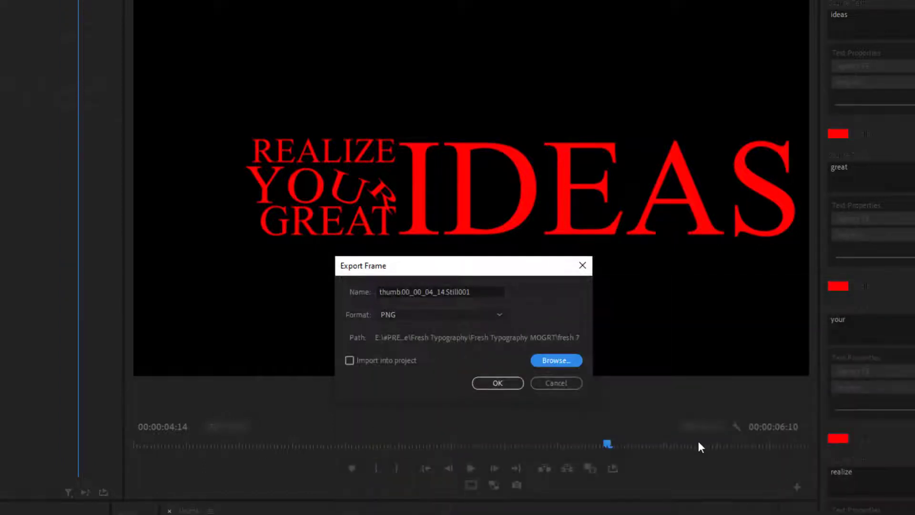
- Shorten the exported frame's name to thumb and export the still
click(413, 292)
drag(401, 292, 577, 295)
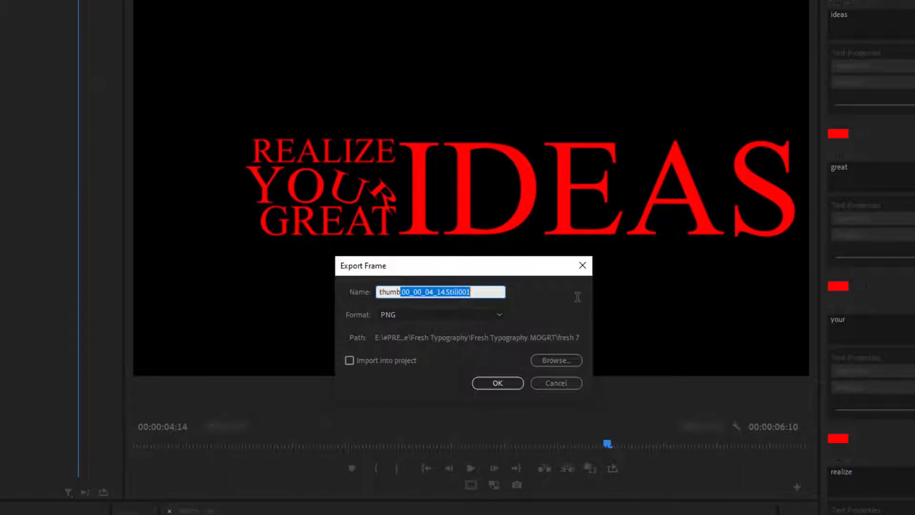
key(BackSpace)
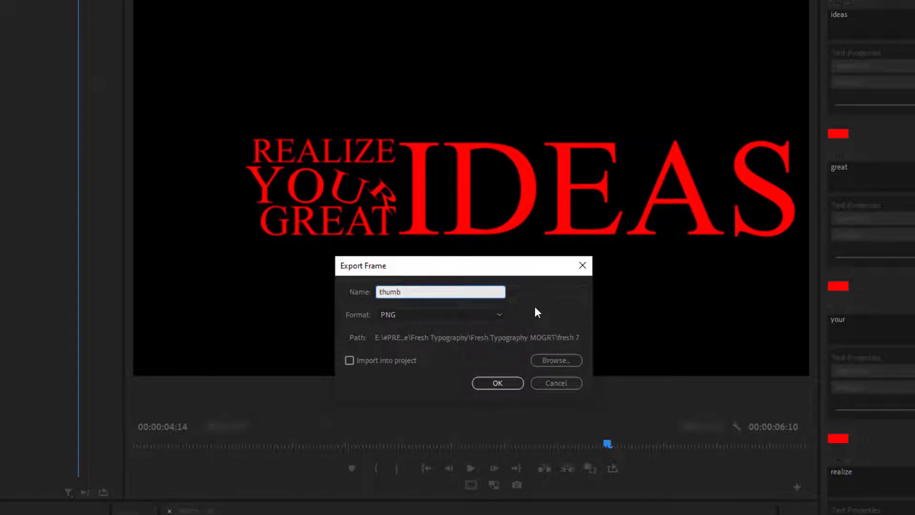
drag(403, 292, 194, 301)
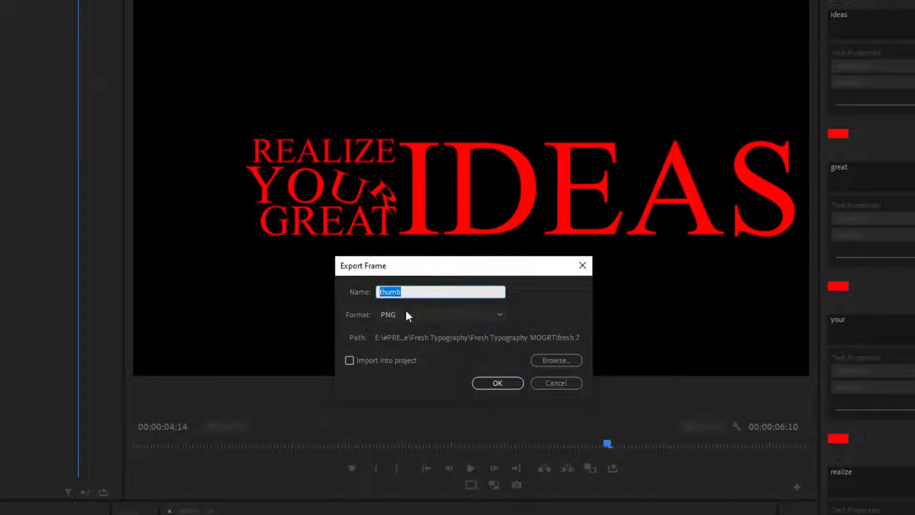
click(429, 293)
drag(428, 294, 73, 289)
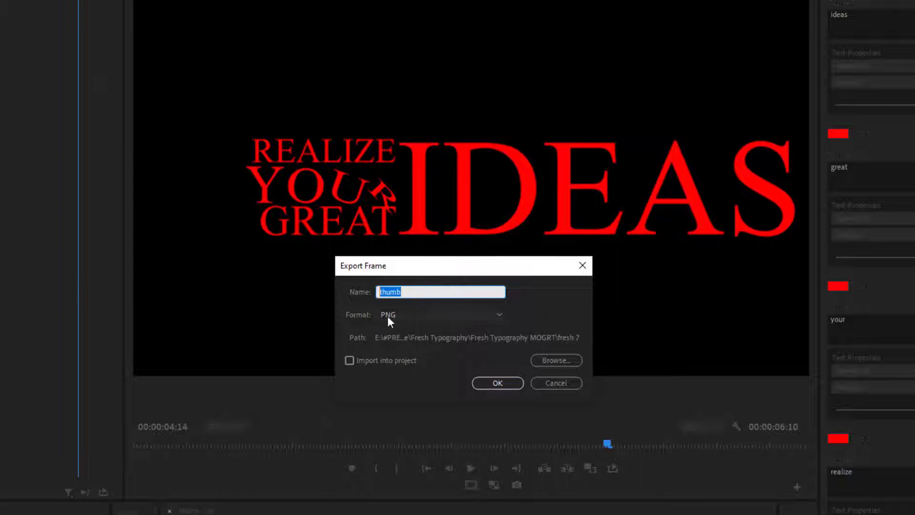
click(411, 299)
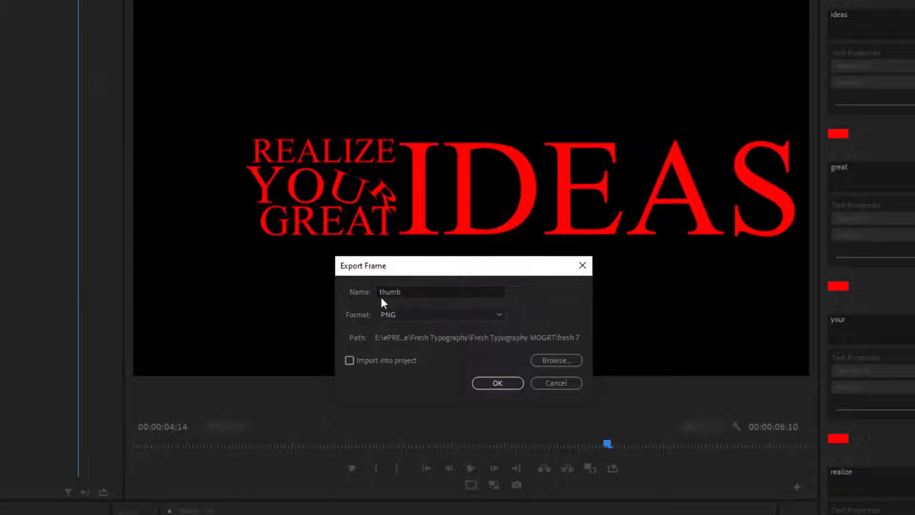
click(503, 383)
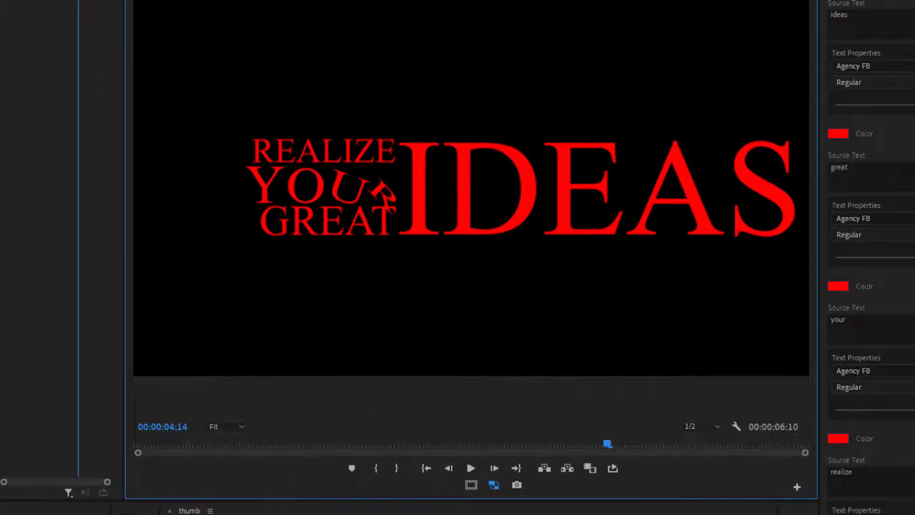
- Switch to File Explorer, preview thumb.png in the fresh 7 folder, and return to Premiere Pro
key(alt+Tab)
click(434, 255)
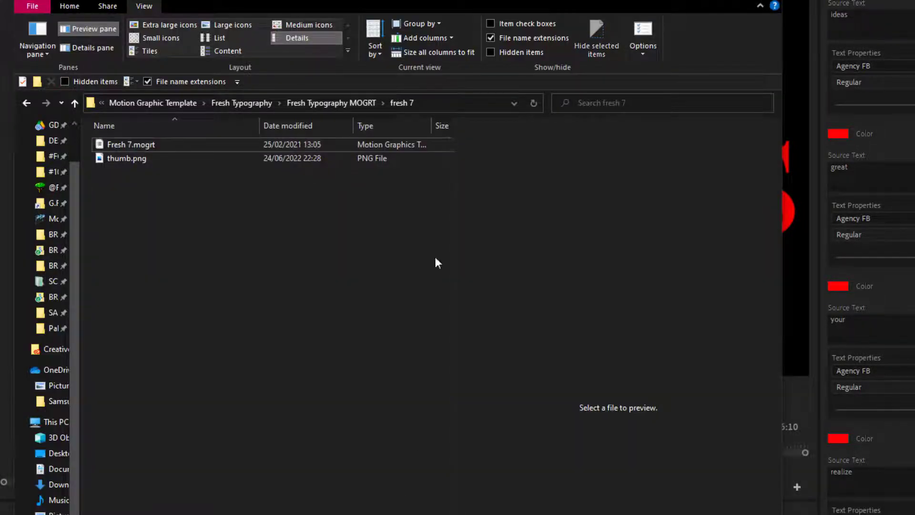
click(114, 159)
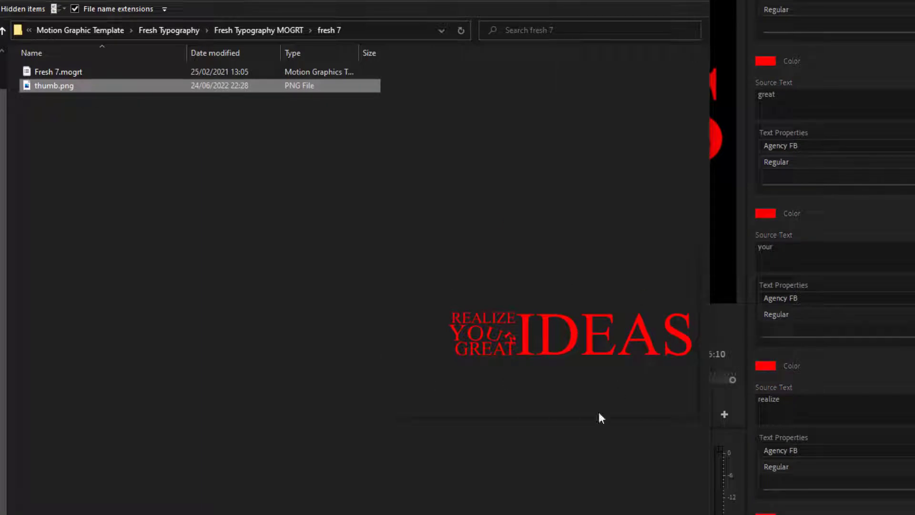
click(180, 274)
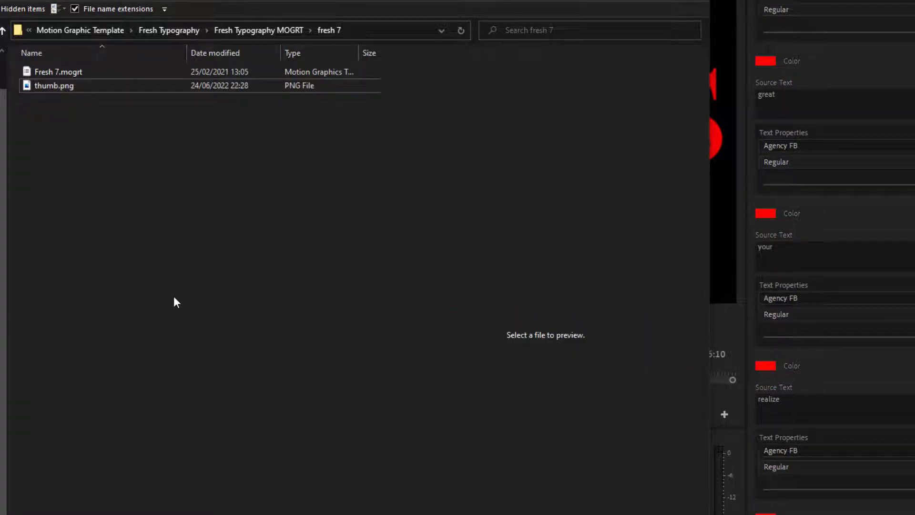
key(alt+Tab)
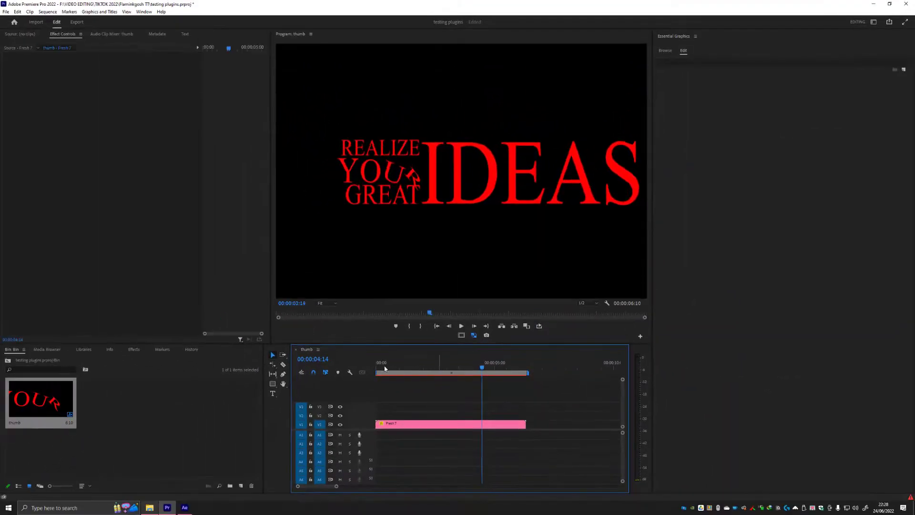
drag(401, 361, 446, 366)
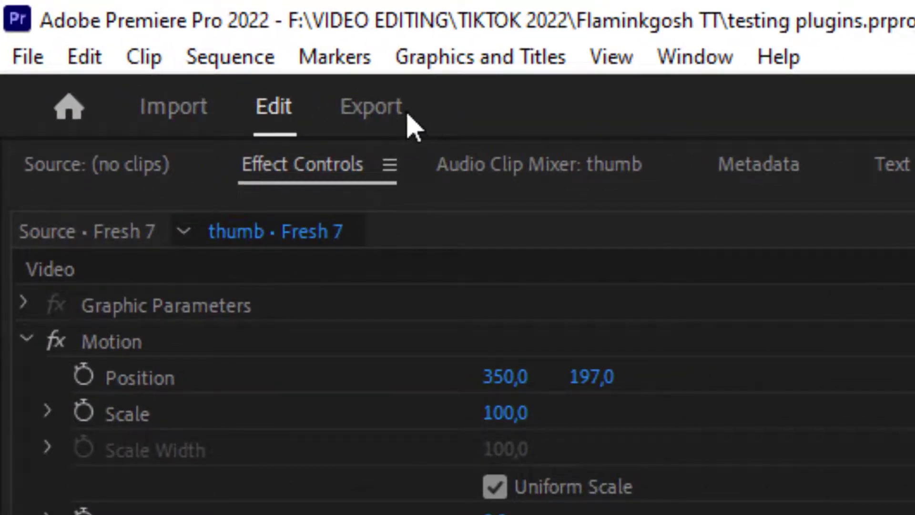
click(405, 113)
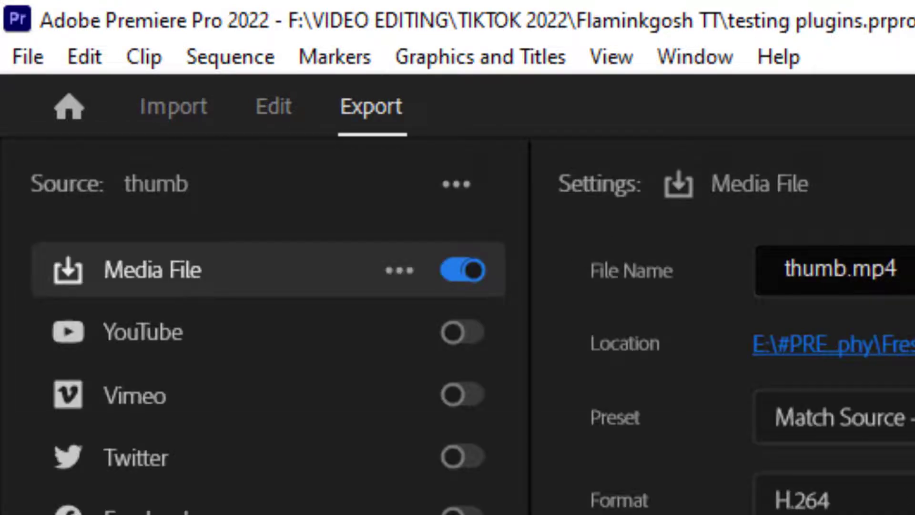
click(175, 119)
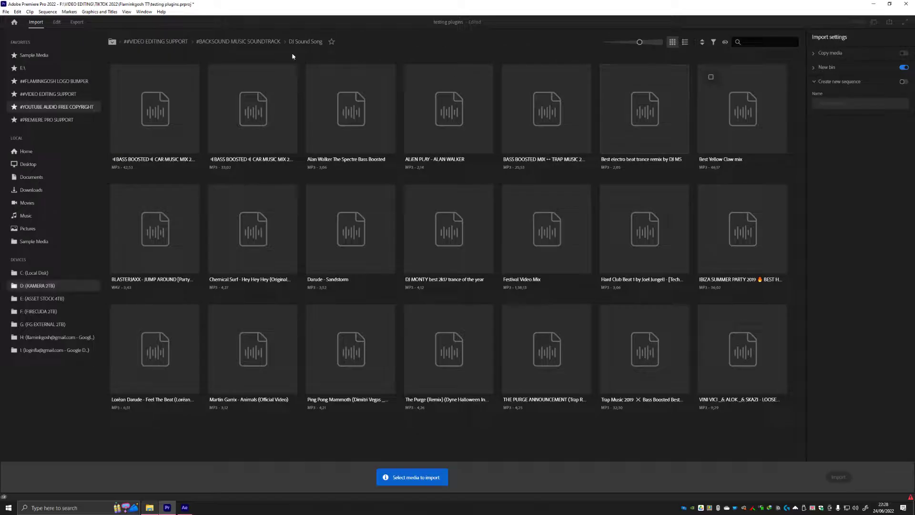
click(57, 23)
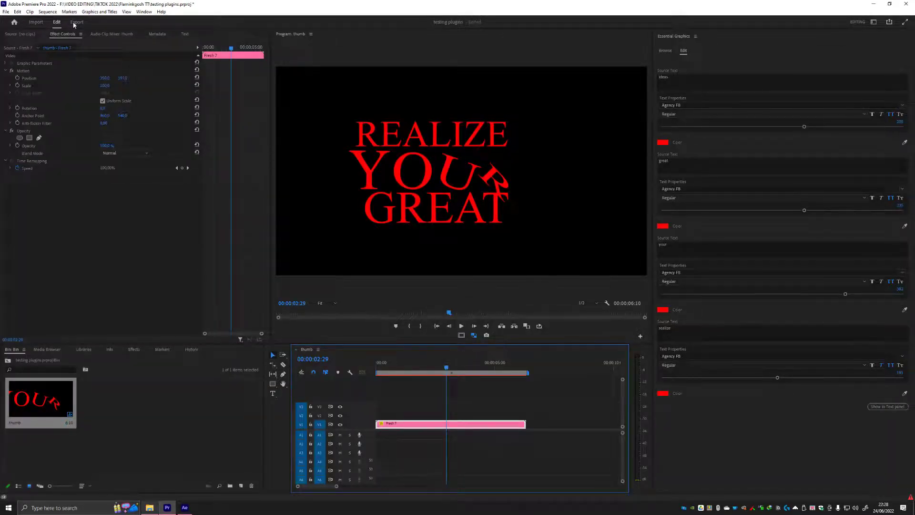
- Open the thumb sequence's media export settings and try to remove the _1 suffix from the file name
click(75, 22)
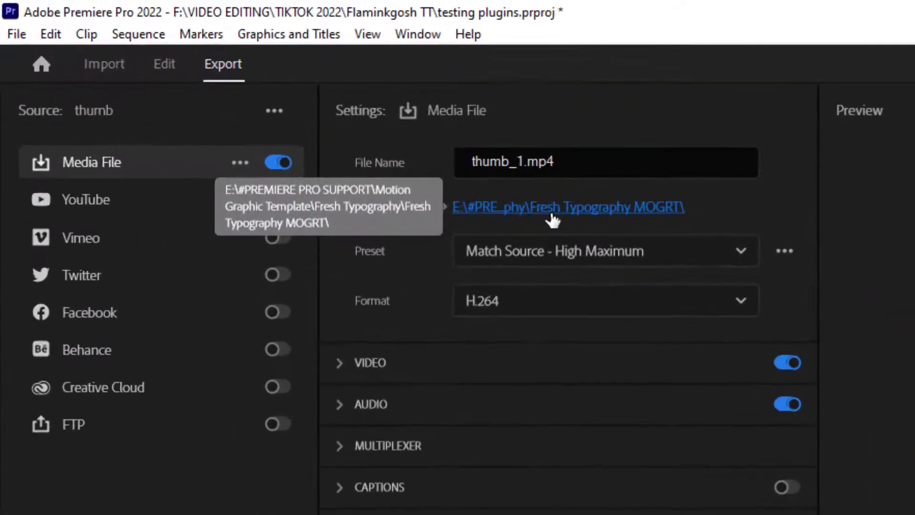
click(490, 162)
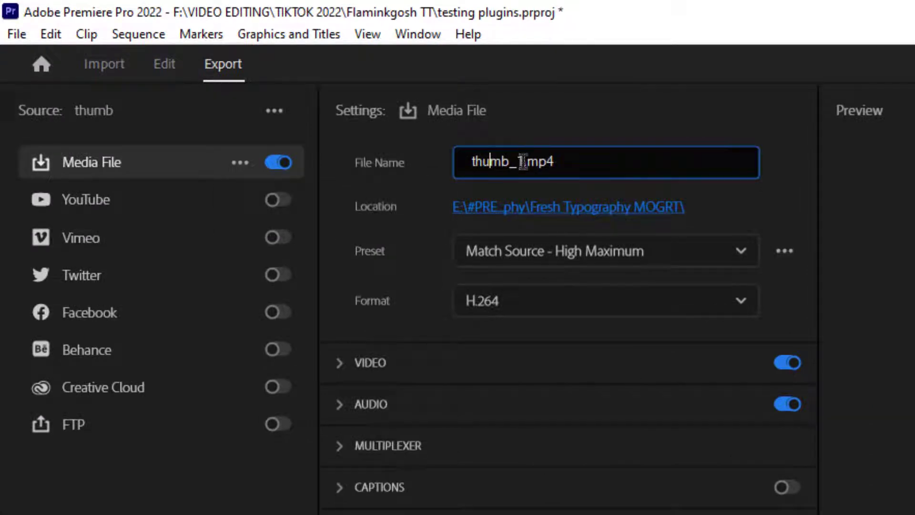
drag(525, 164, 511, 178)
key(BackSpace)
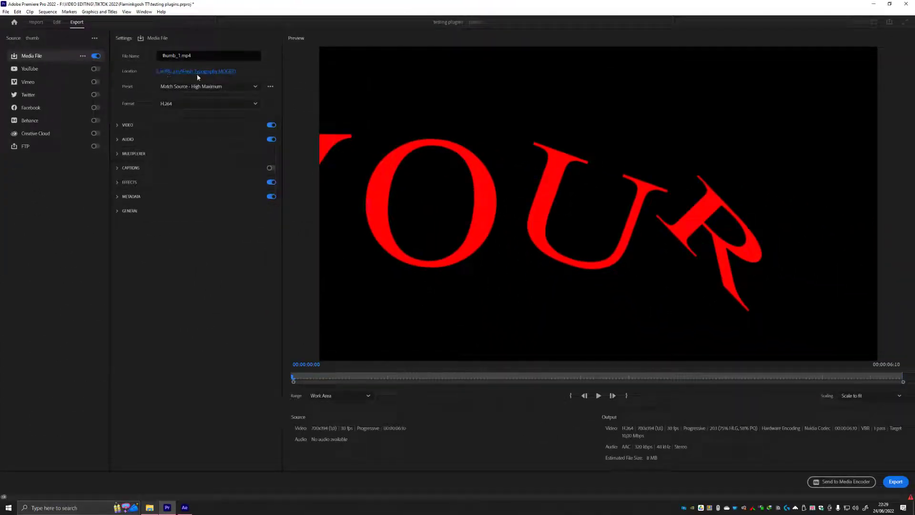
- Set the video export location to the fresh 7 folder inside Fresh Typography MOGRT
click(197, 74)
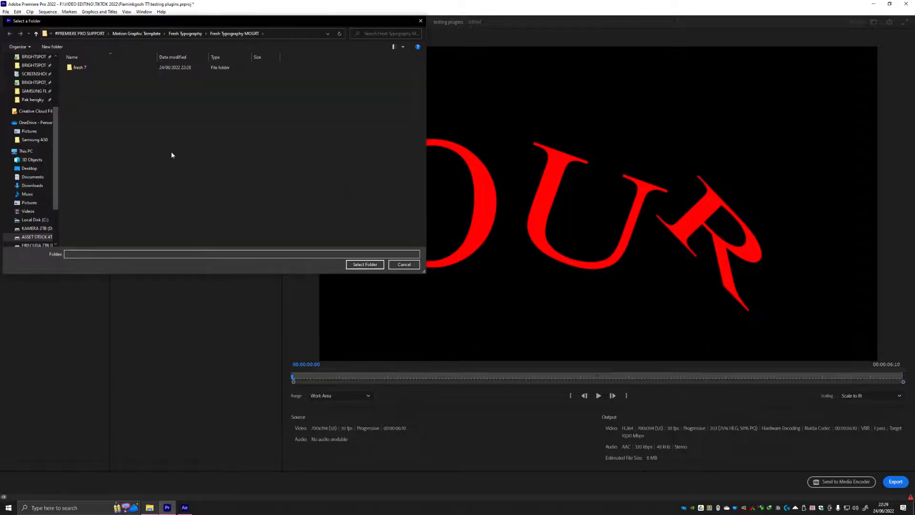
double_click(78, 68)
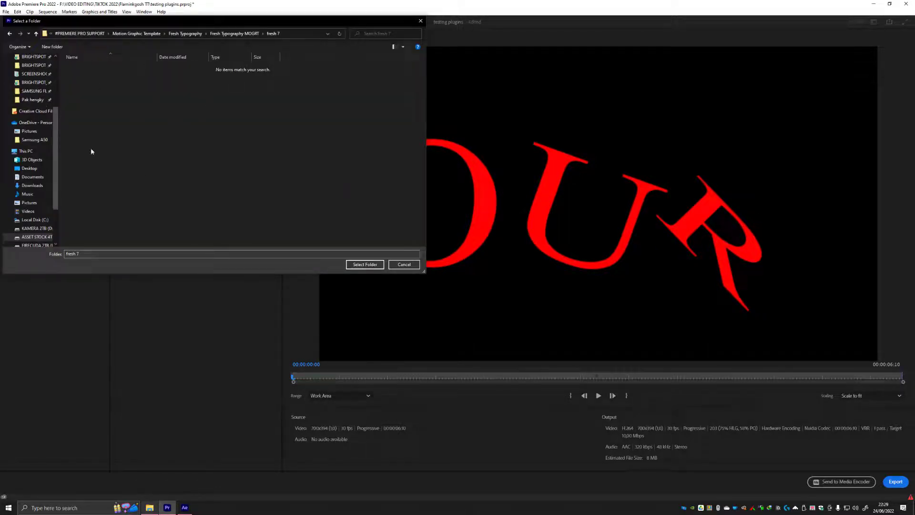
click(364, 264)
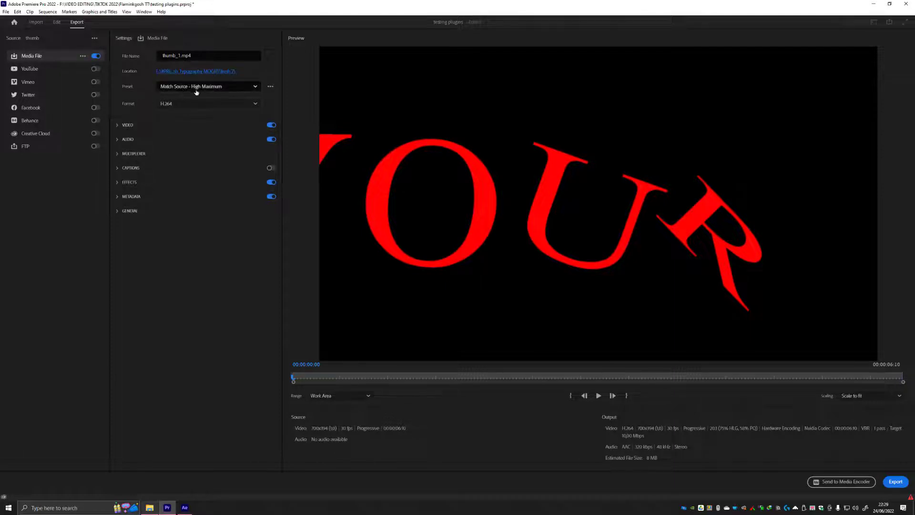
- Choose H.264 as the export format and export the video immediately with the current settings
click(219, 104)
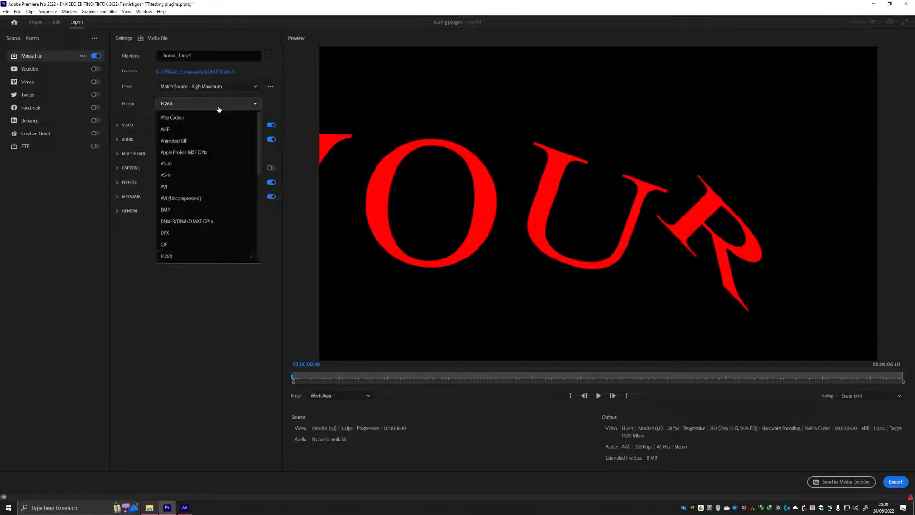
click(190, 259)
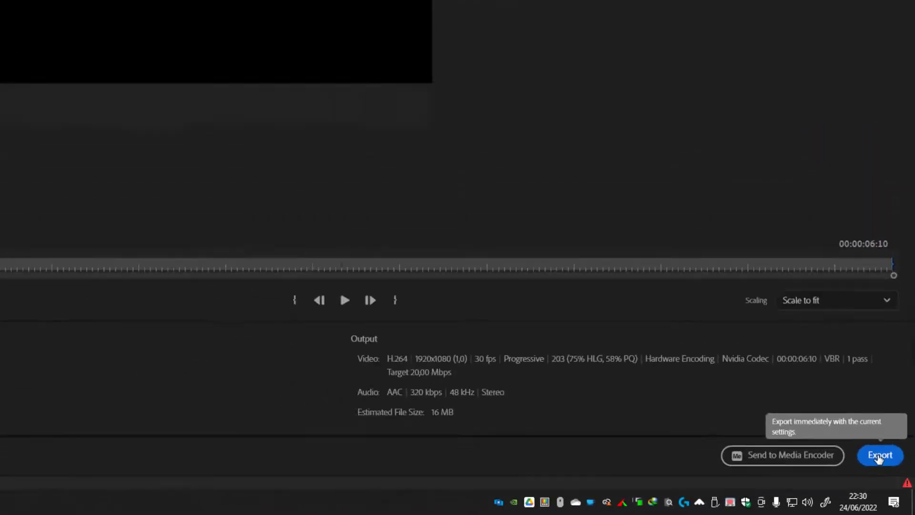
click(858, 425)
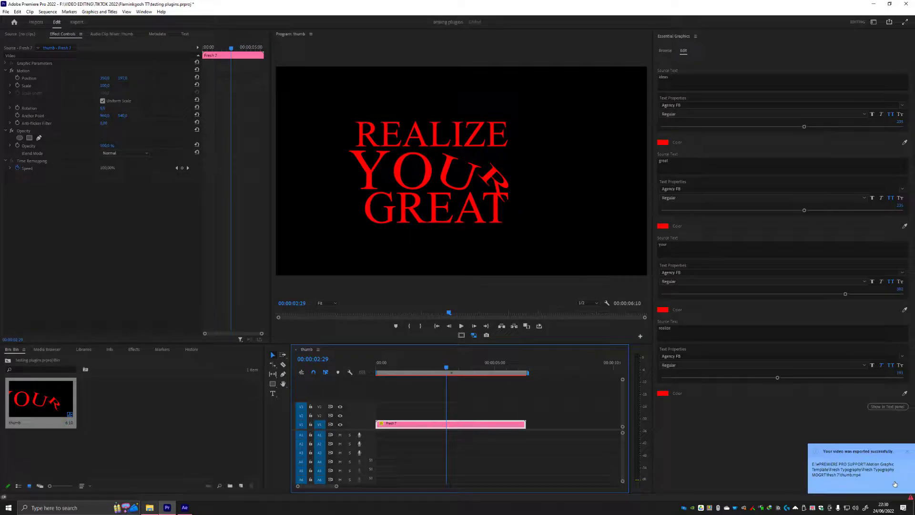
- Open the exported video's folder in File Explorer, play thumb.mp4 to check it, and close the player
click(824, 455)
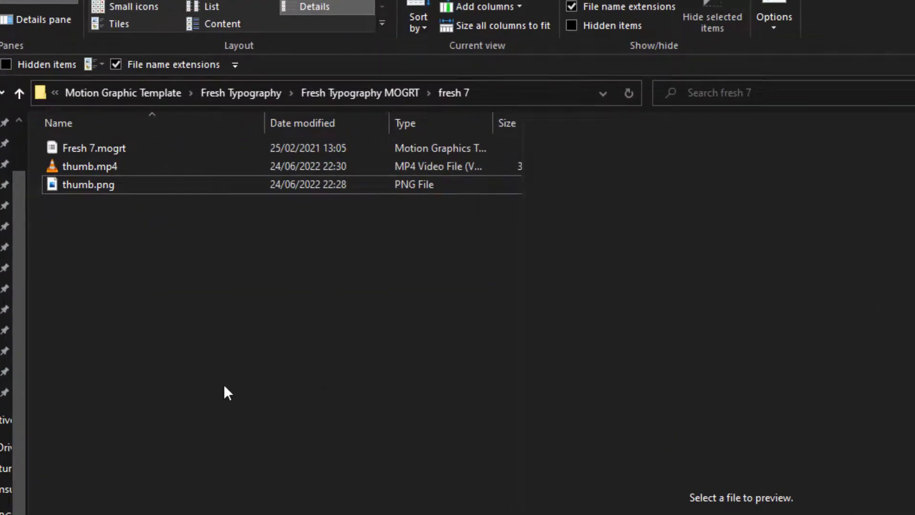
click(85, 166)
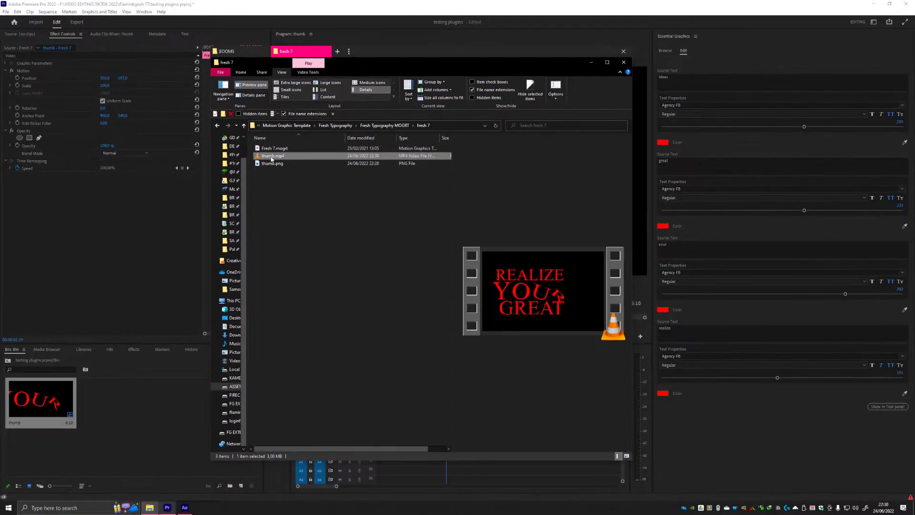
double_click(272, 157)
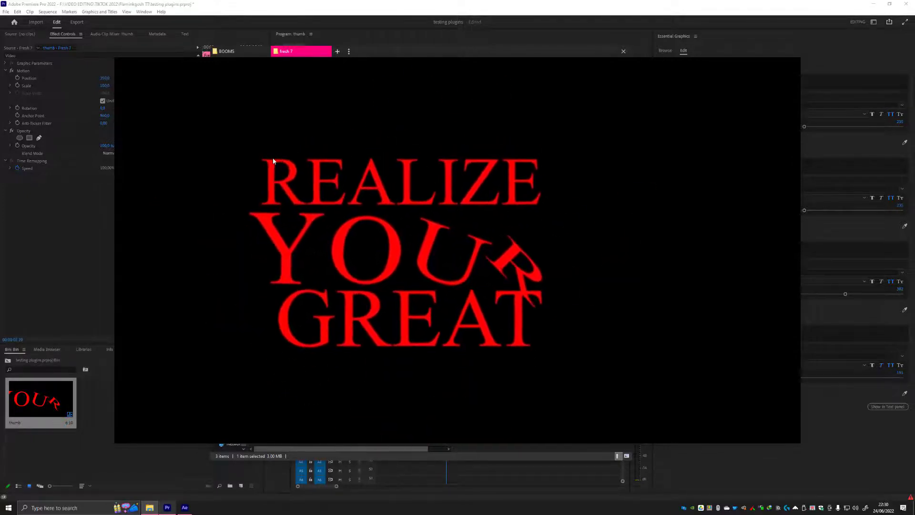
key(space)
click(387, 236)
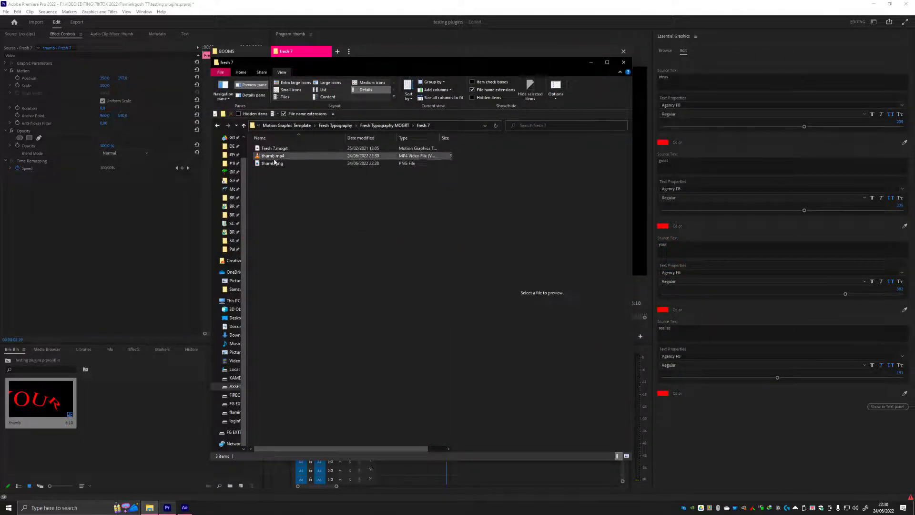
- Examine the previews of thumb.png and thumb.mp4 in the fresh 7 folder
click(271, 164)
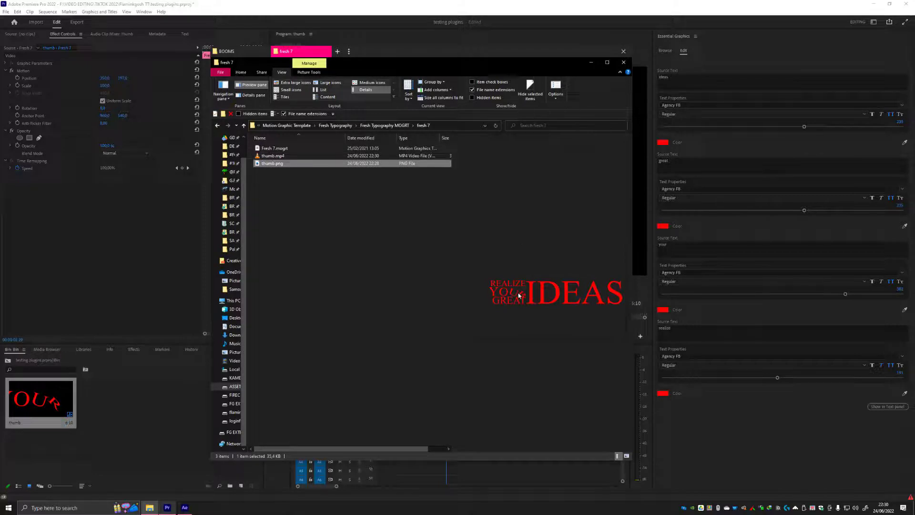
click(298, 202)
click(277, 159)
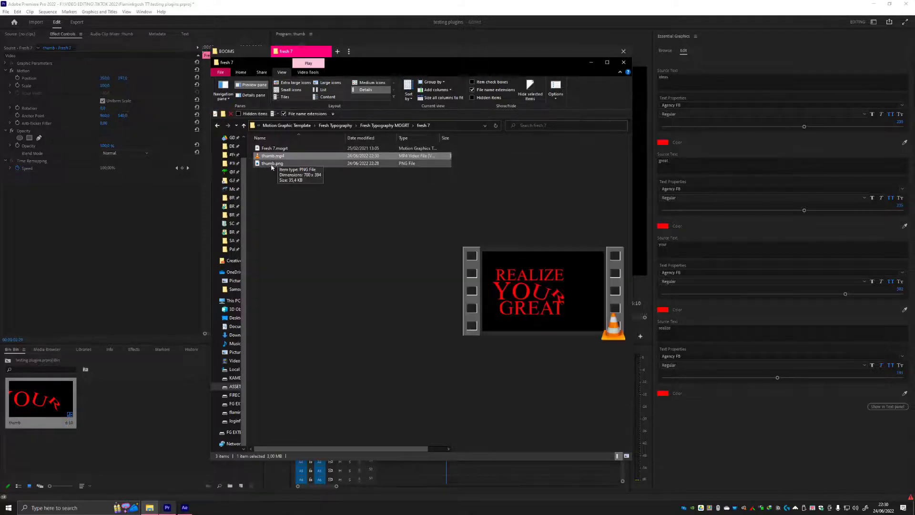
click(274, 164)
click(278, 158)
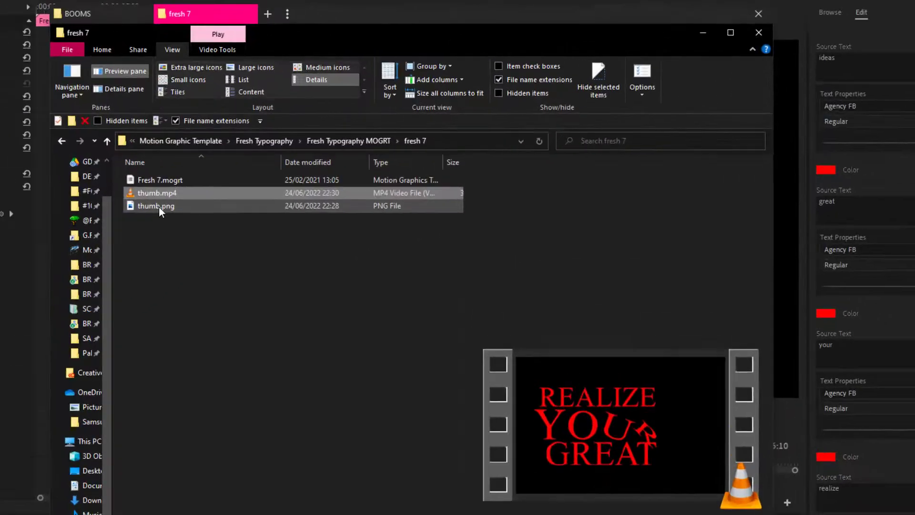
click(158, 206)
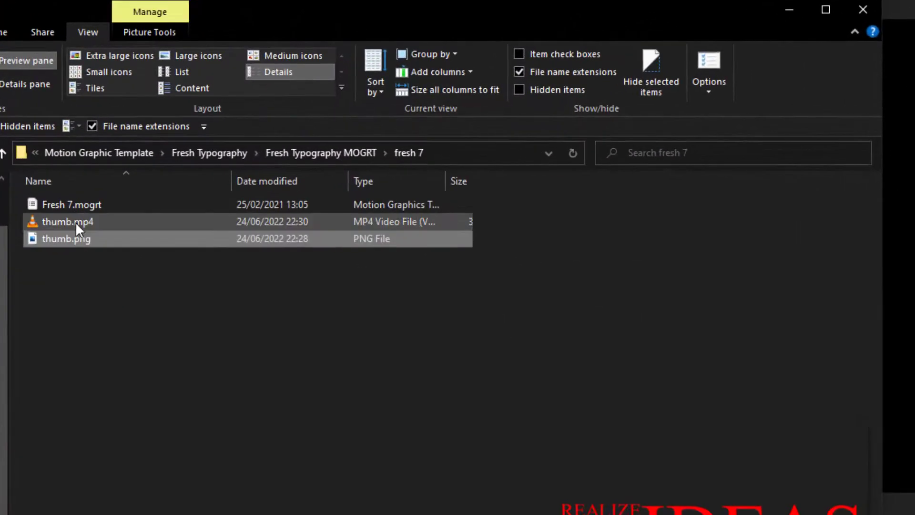
click(163, 193)
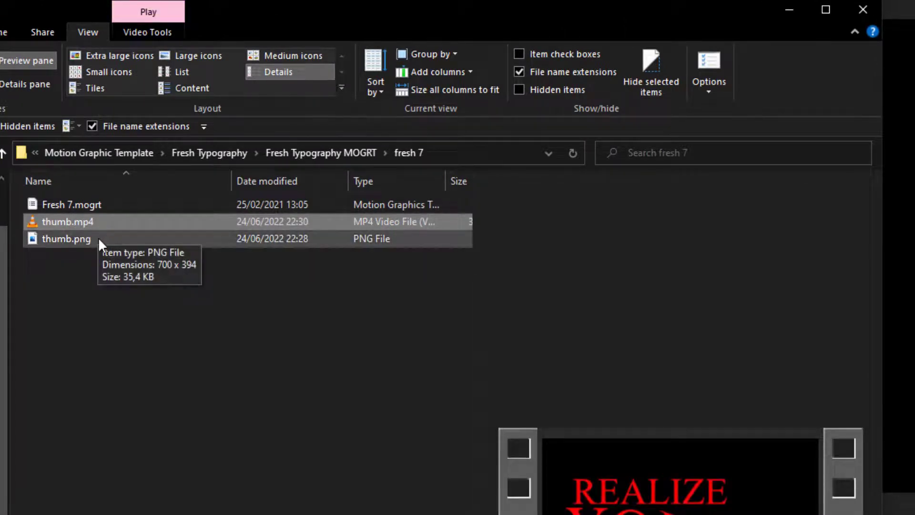
click(73, 240)
click(89, 307)
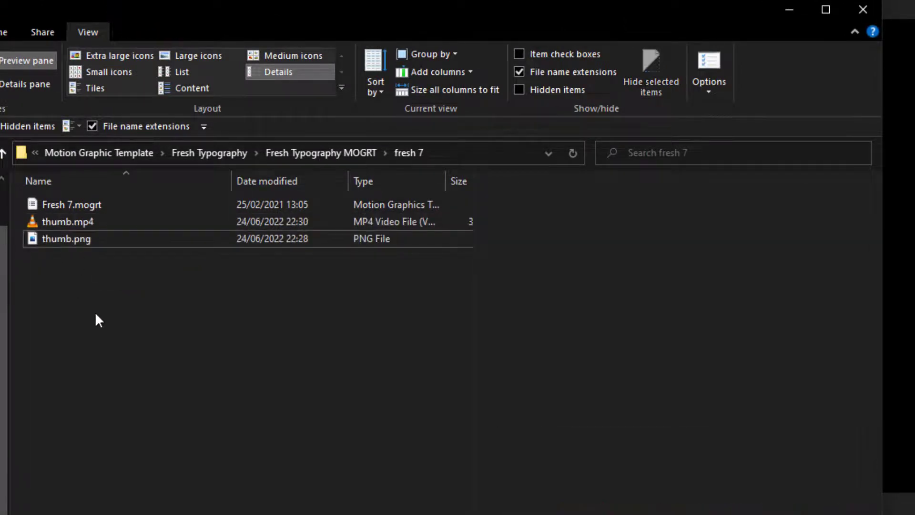
click(55, 223)
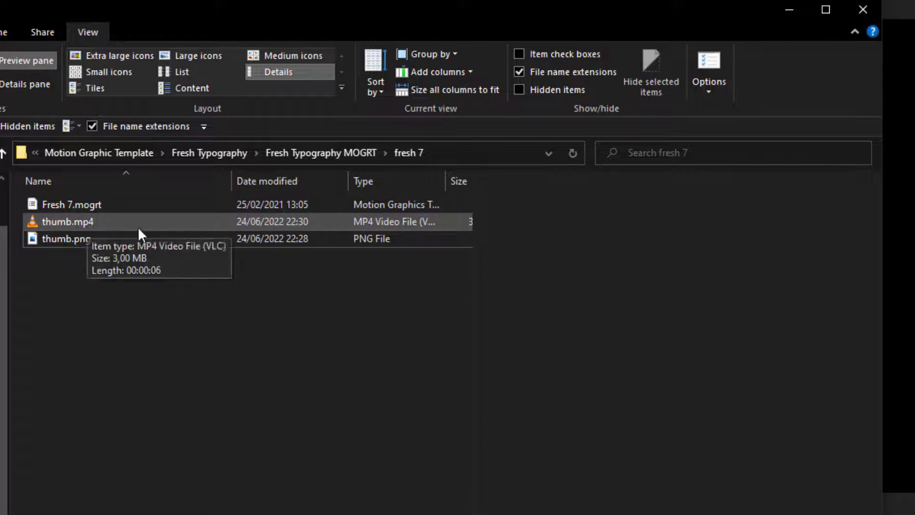
click(62, 239)
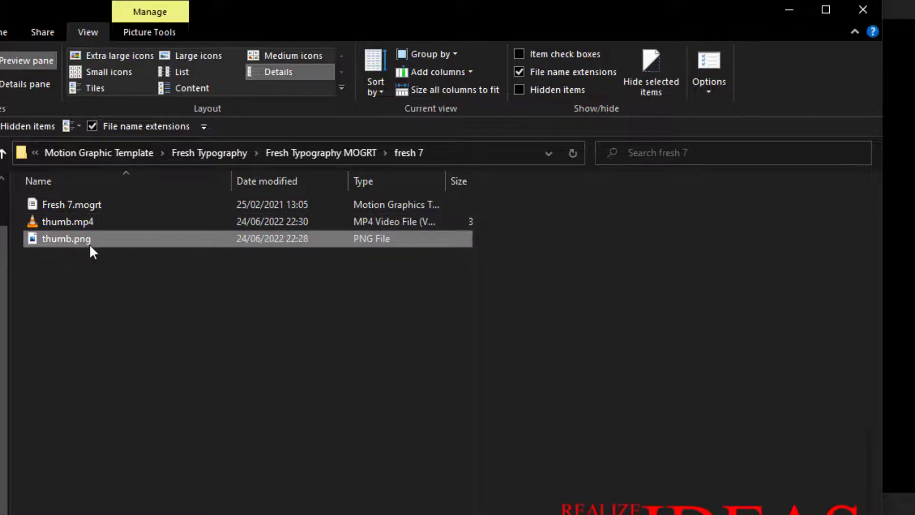
click(284, 373)
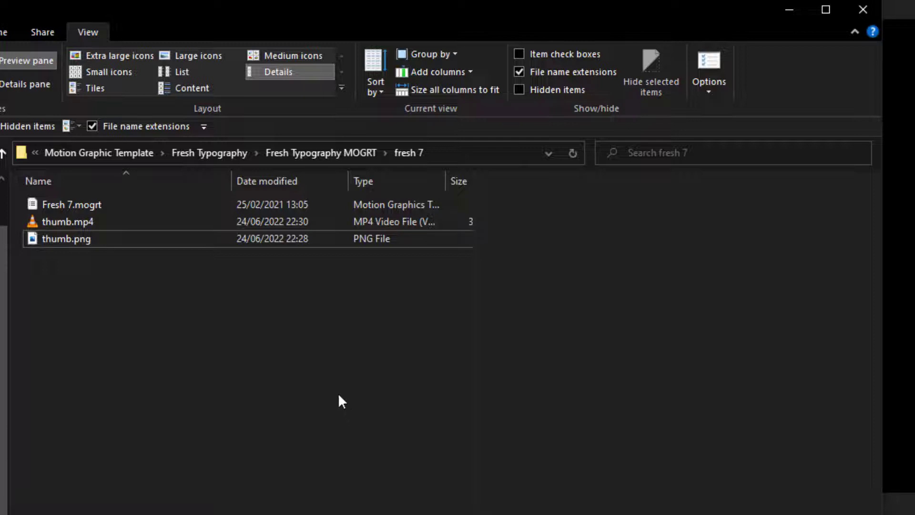
- Change the extension of Fresh 7.mogrt so that the file is named Fresh 7.zip
click(86, 206)
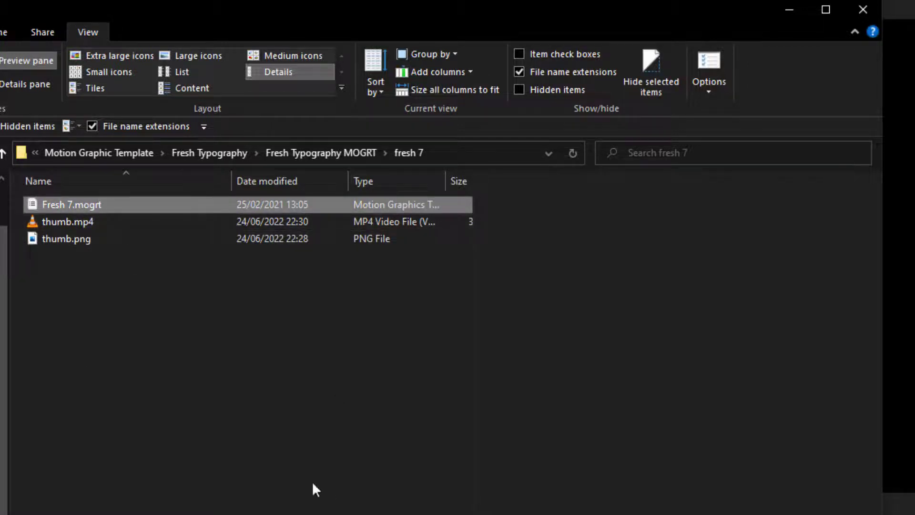
click(84, 209)
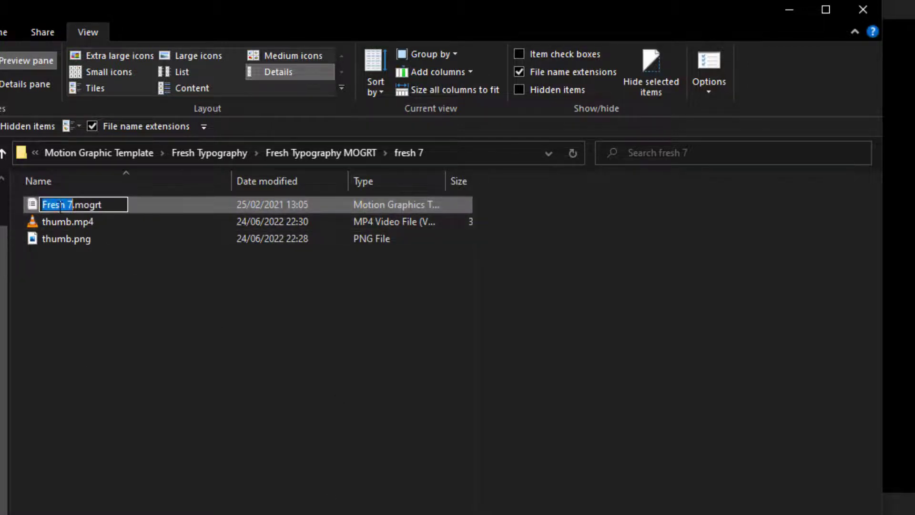
click(75, 205)
double_click(83, 205)
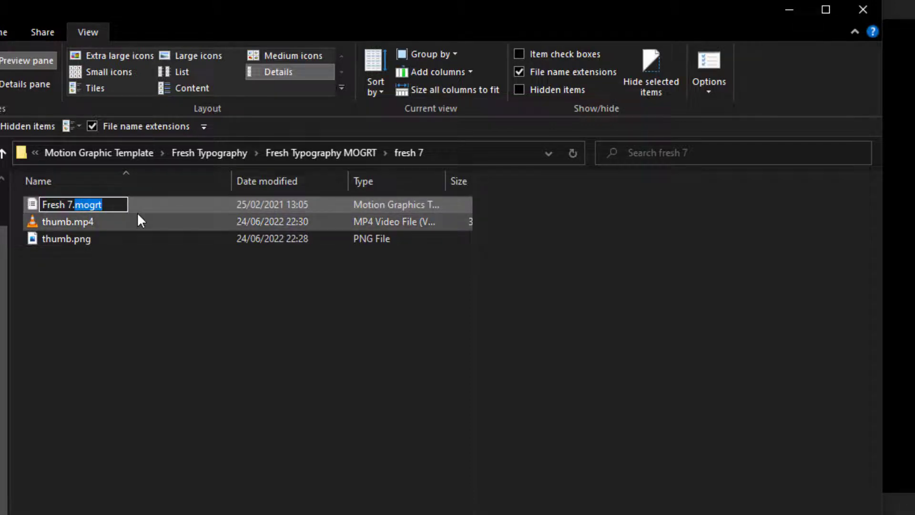
text(zip)
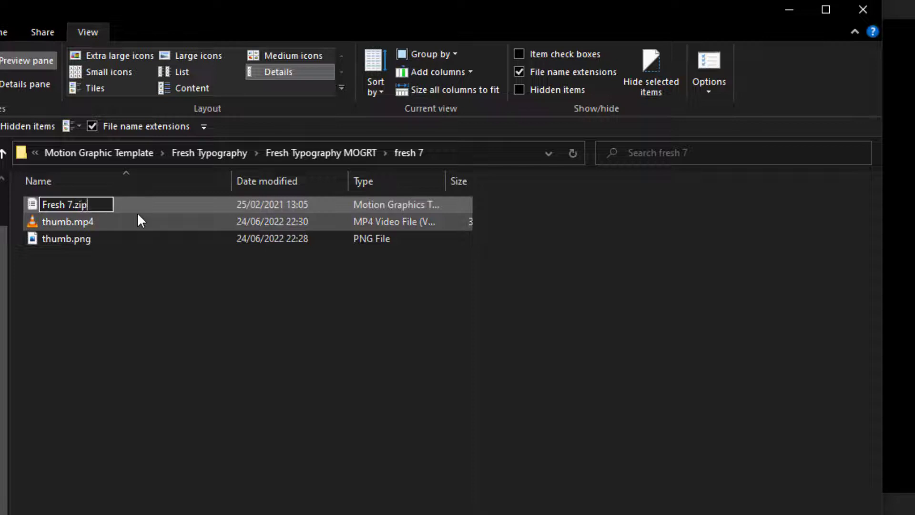
key(Return)
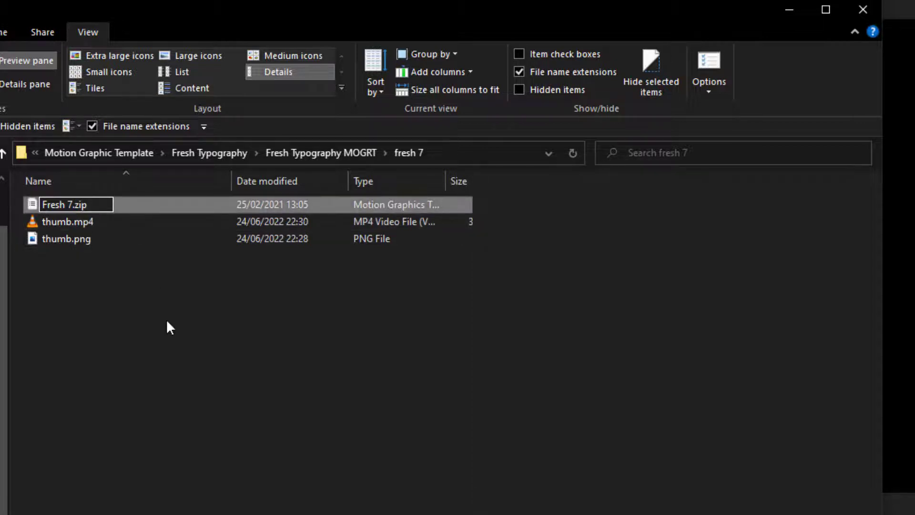
click(167, 321)
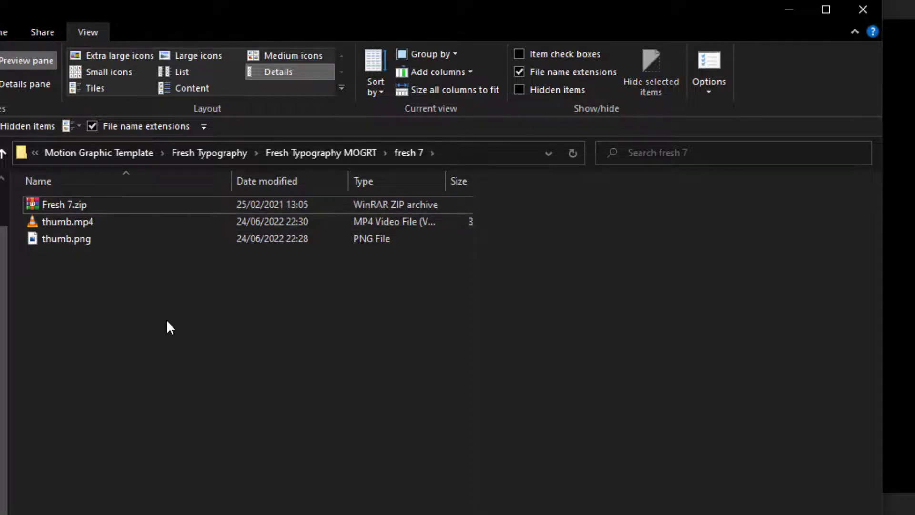
- Open Fresh 7.zip in WinRAR and place its window beside the fresh 7 folder window
click(33, 201)
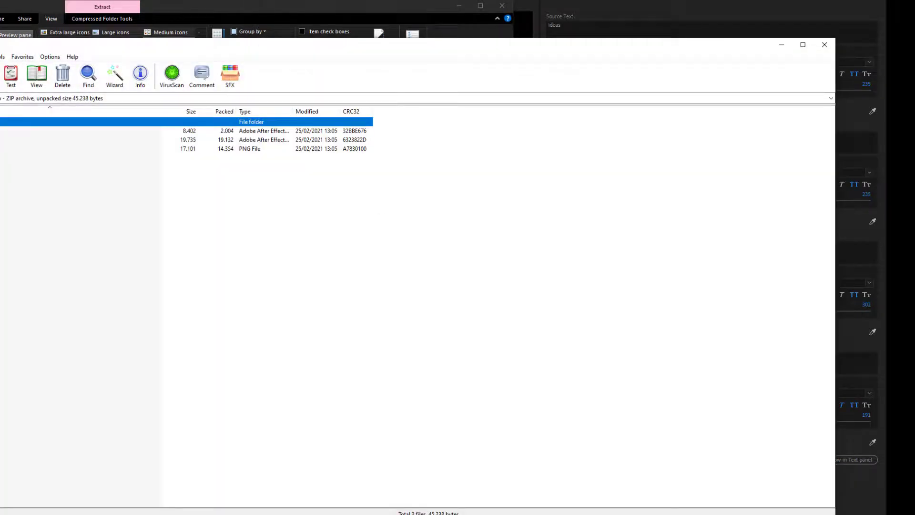
drag(92, 78, 303, 117)
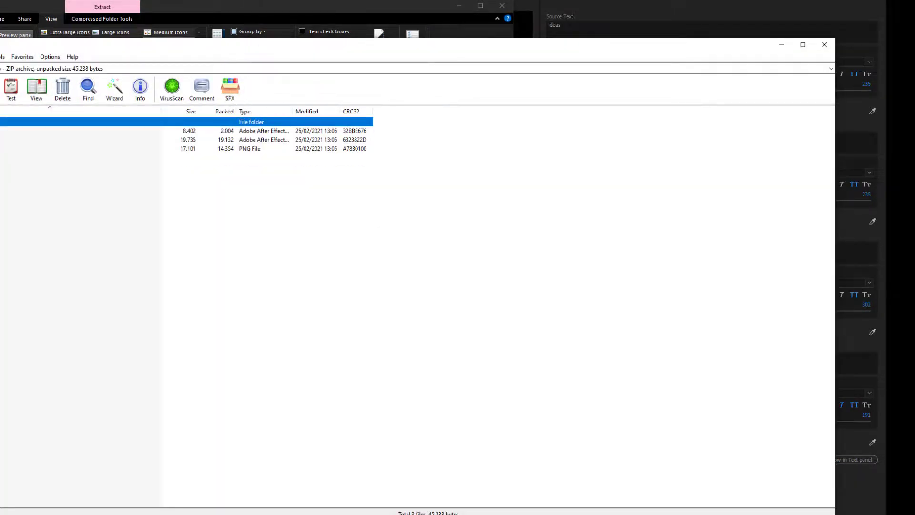
drag(0, 226, 367, 252)
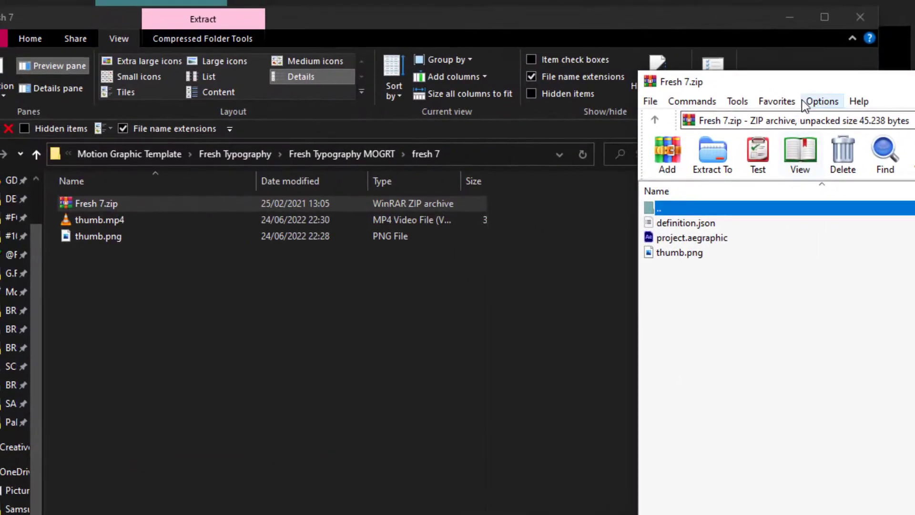
drag(796, 88, 756, 101)
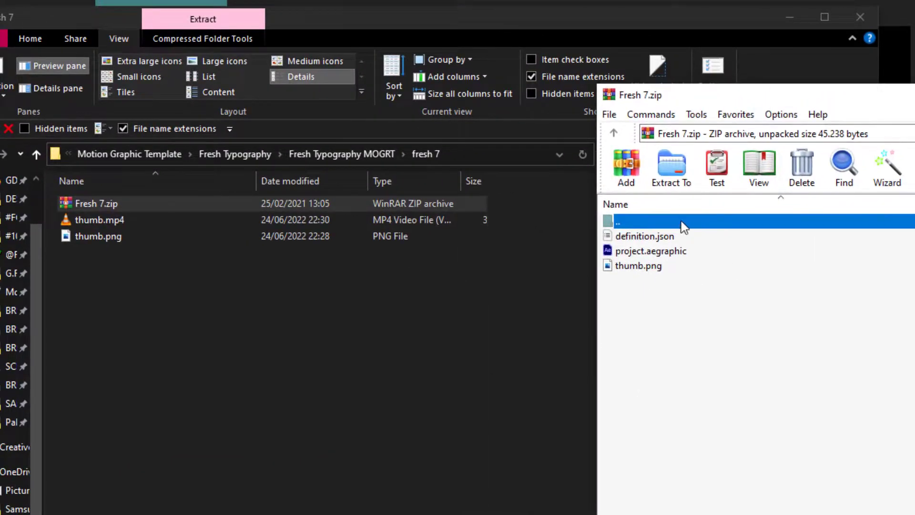
- Delete the original thumb.png from the Fresh 7.zip archive
click(639, 236)
click(636, 266)
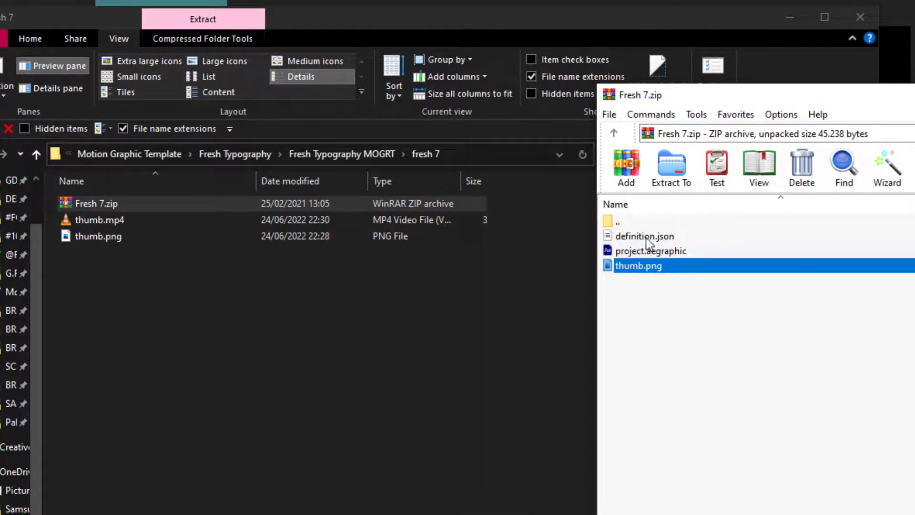
click(647, 238)
click(637, 267)
right_click(649, 275)
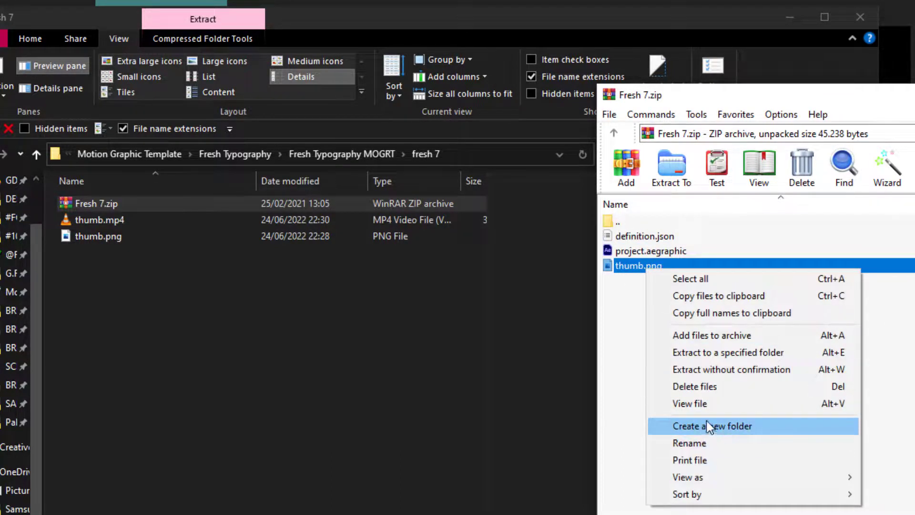
click(715, 388)
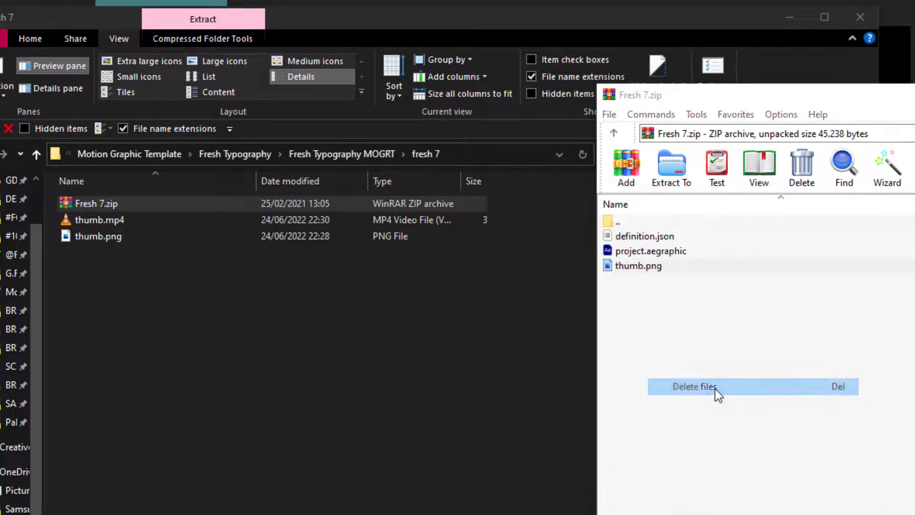
click(527, 483)
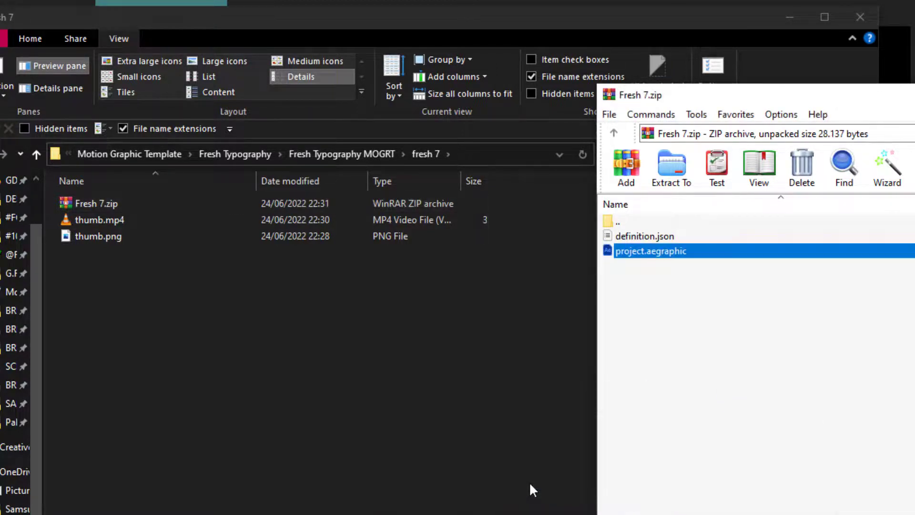
- Add thumb.mp4 and thumb.png from the fresh 7 folder to the Fresh 7.zip archive with the default archiving parameters
click(602, 12)
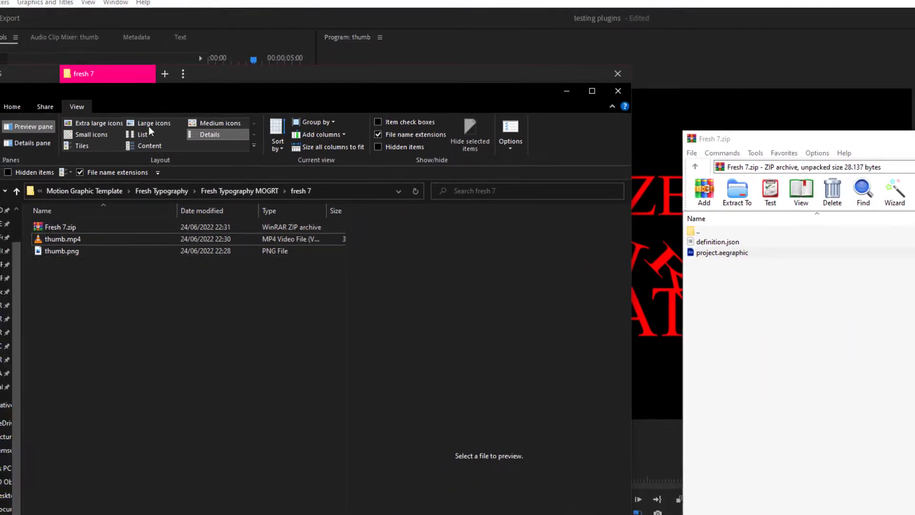
drag(253, 86, 316, 99)
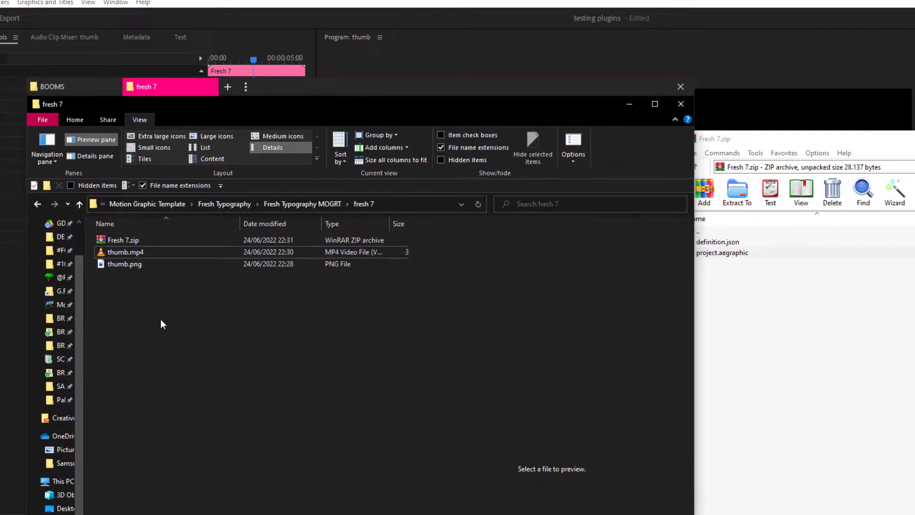
drag(140, 268, 148, 255)
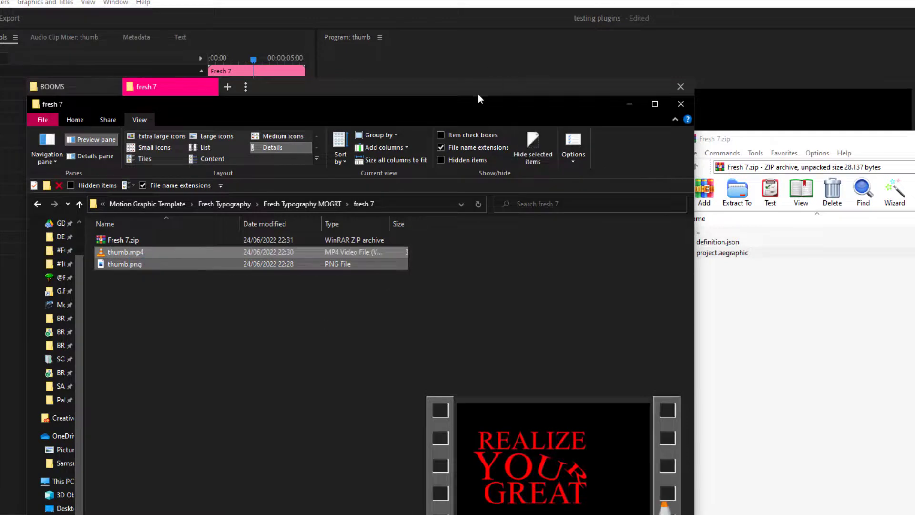
drag(478, 99, 431, 98)
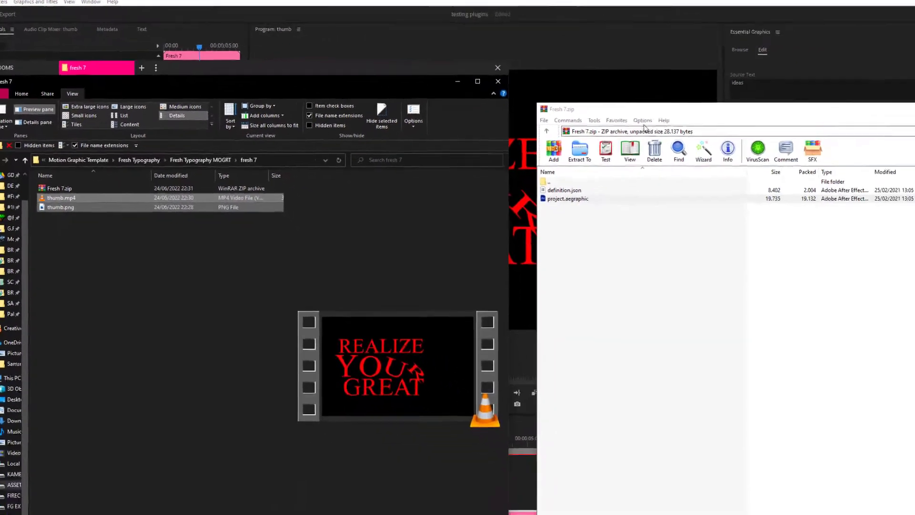
click(795, 139)
drag(564, 101, 538, 102)
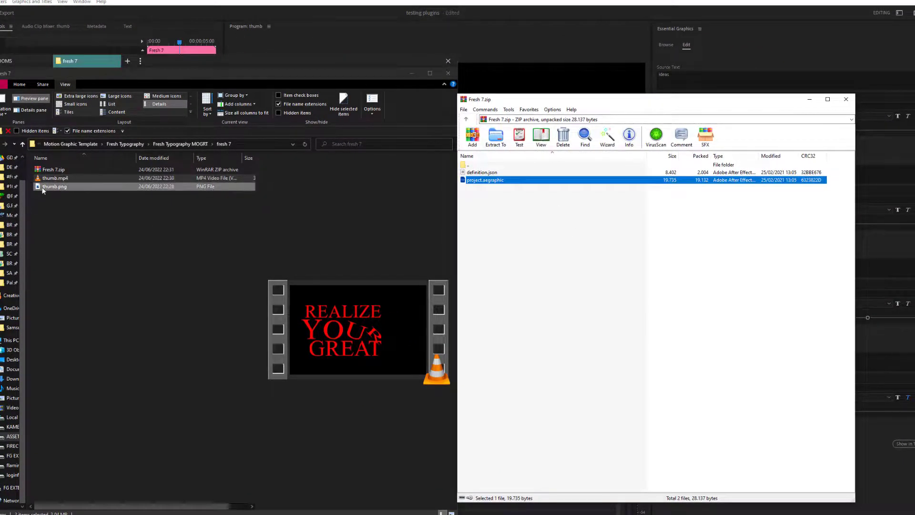
drag(51, 211, 577, 299)
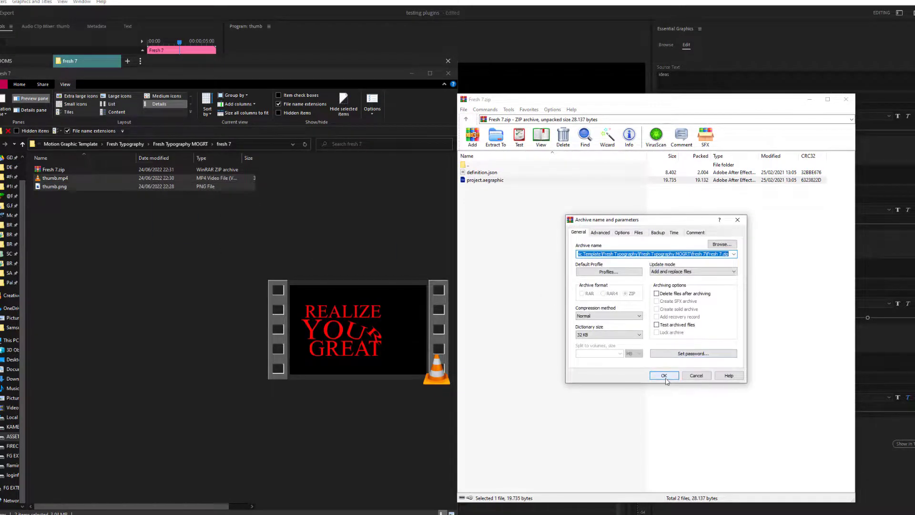
click(664, 375)
click(666, 381)
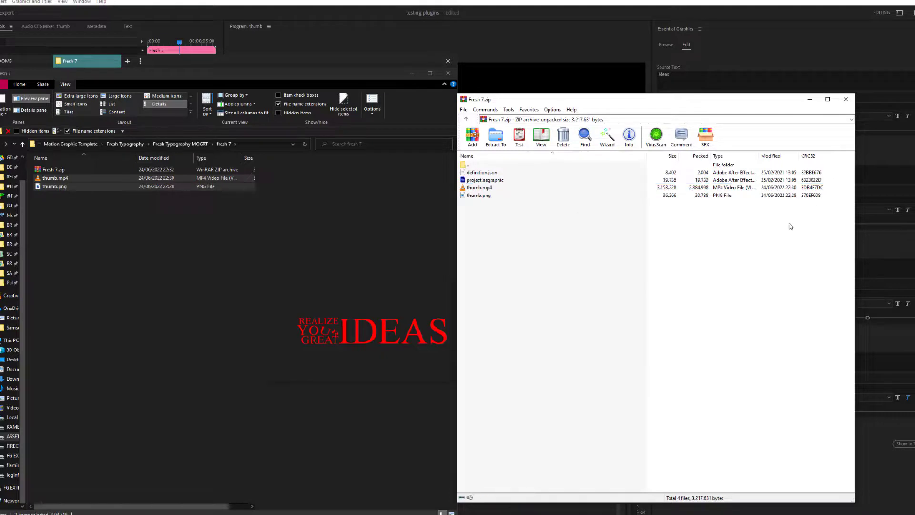
drag(769, 99, 783, 98)
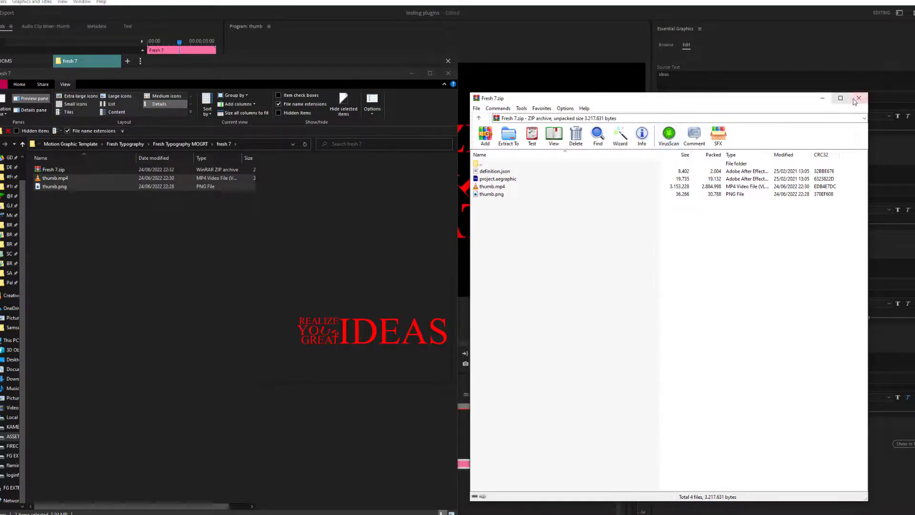
- Close the WinRAR archive and rename Fresh 7.zip in the fresh 7 folder to Fresh 7.mogrt, accepting the extension change
click(858, 98)
click(215, 307)
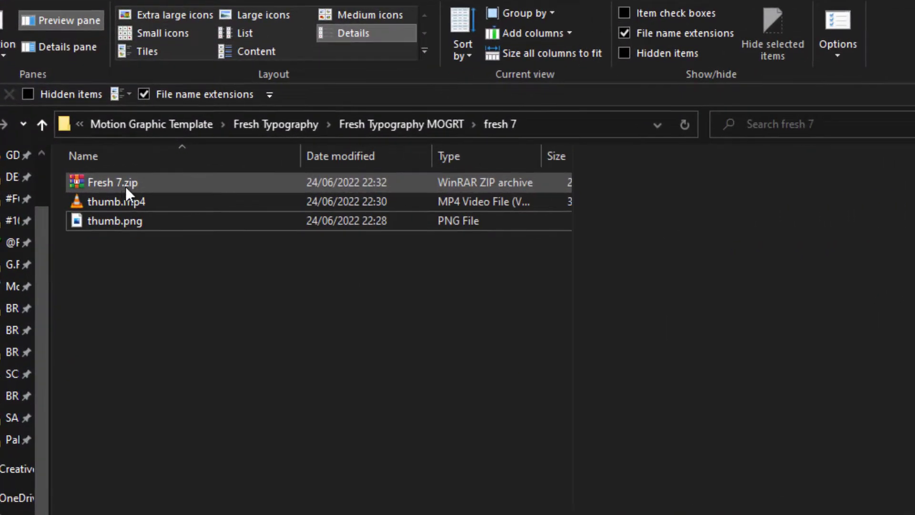
click(127, 187)
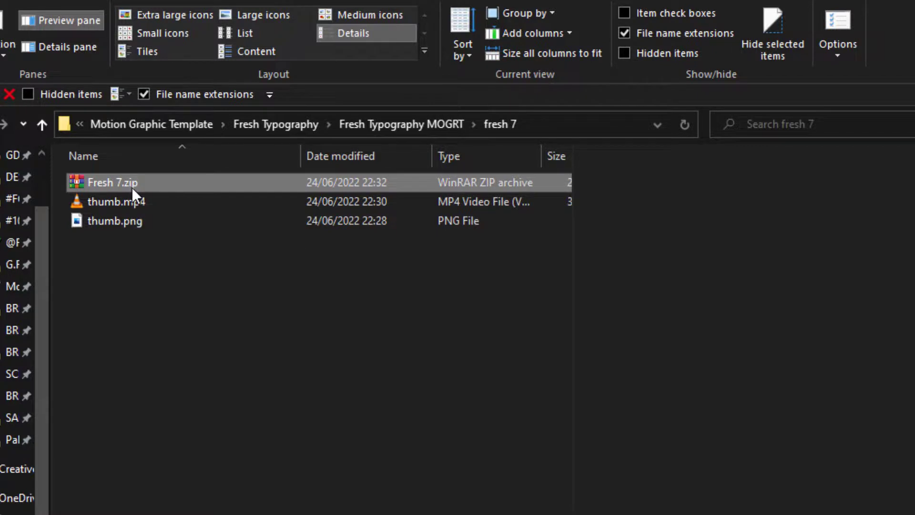
click(140, 184)
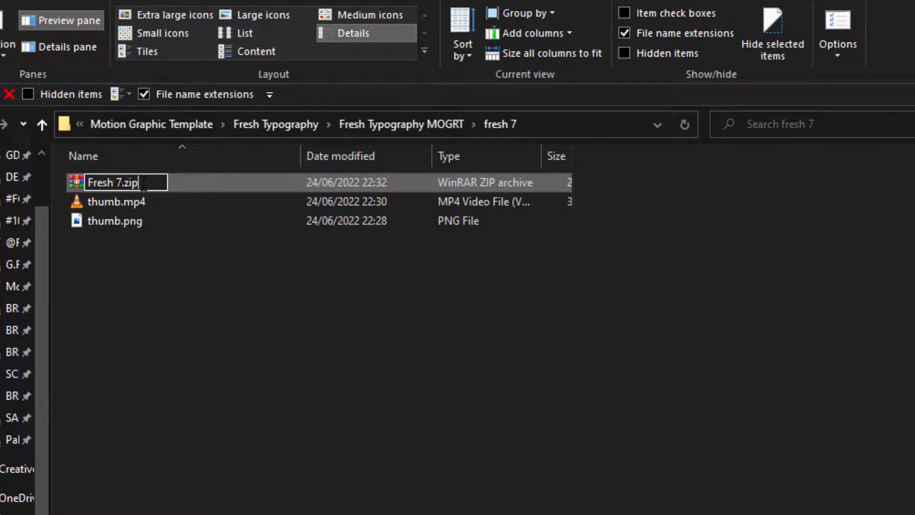
text(=)
key(BackSpace)
key(BackSpace)
key(BackSpace)
key(BackSpace)
text(mogrt)
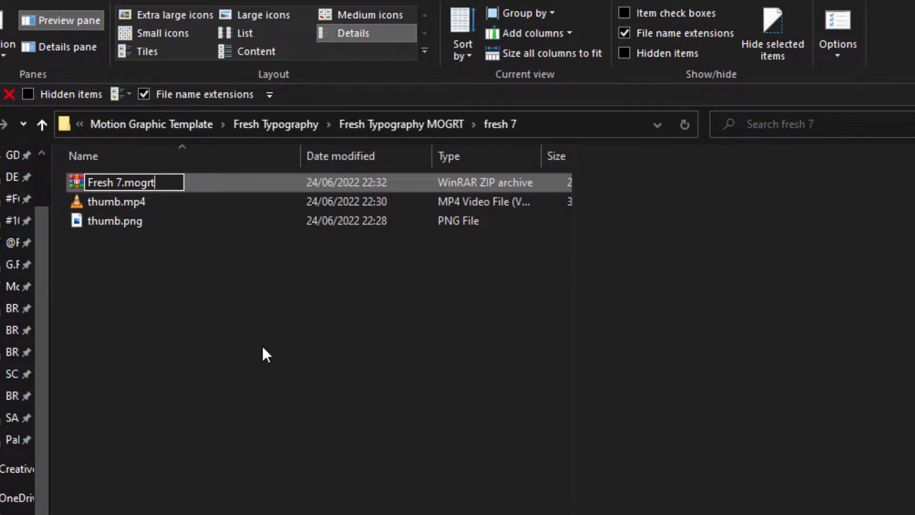
key(Return)
drag(856, 319, 308, 339)
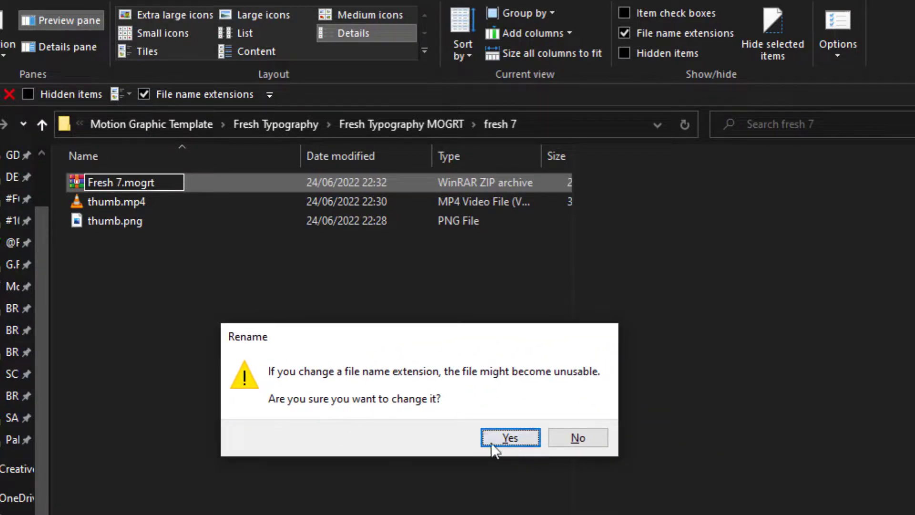
click(509, 437)
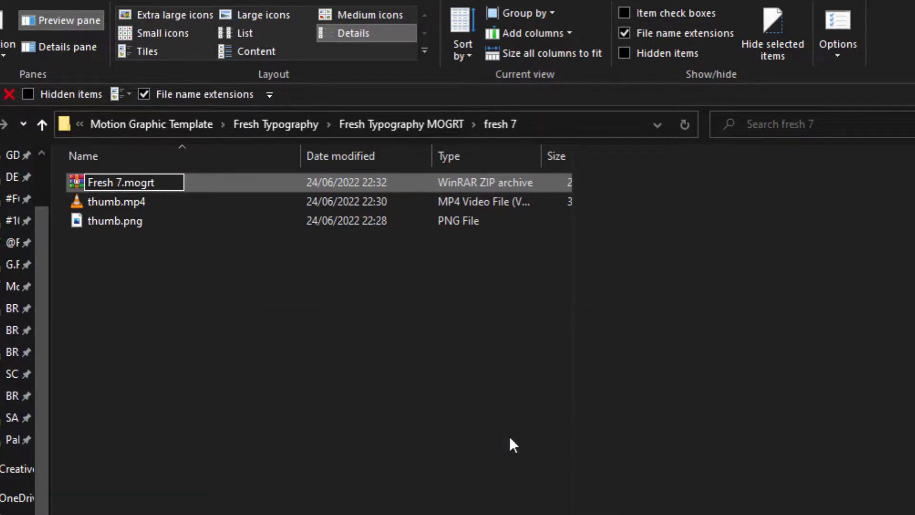
click(421, 362)
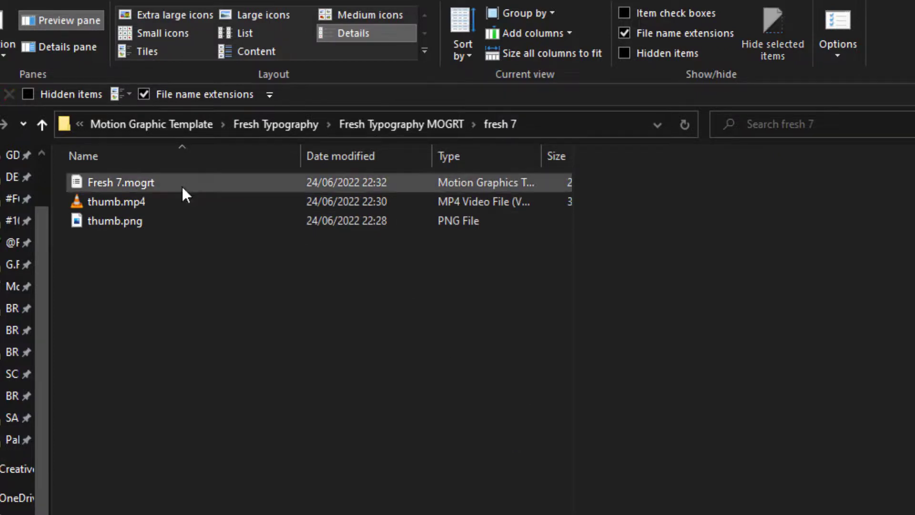
click(116, 185)
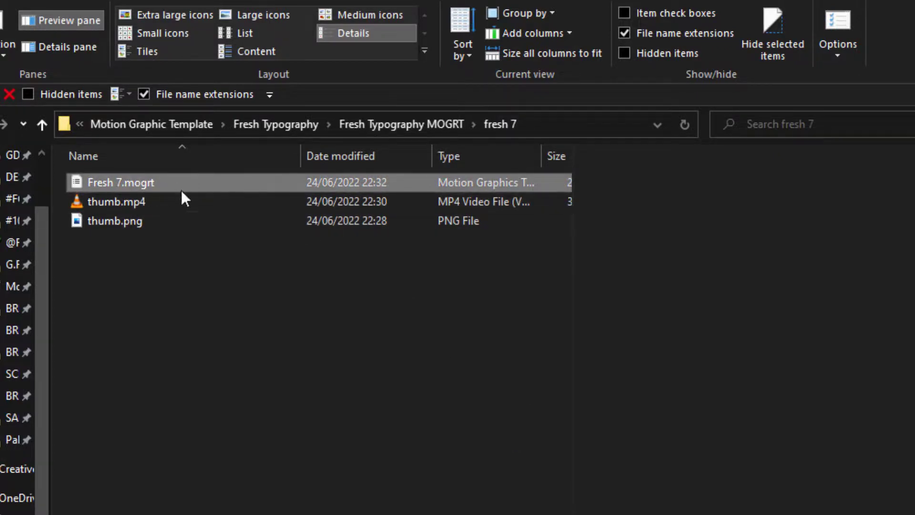
click(317, 477)
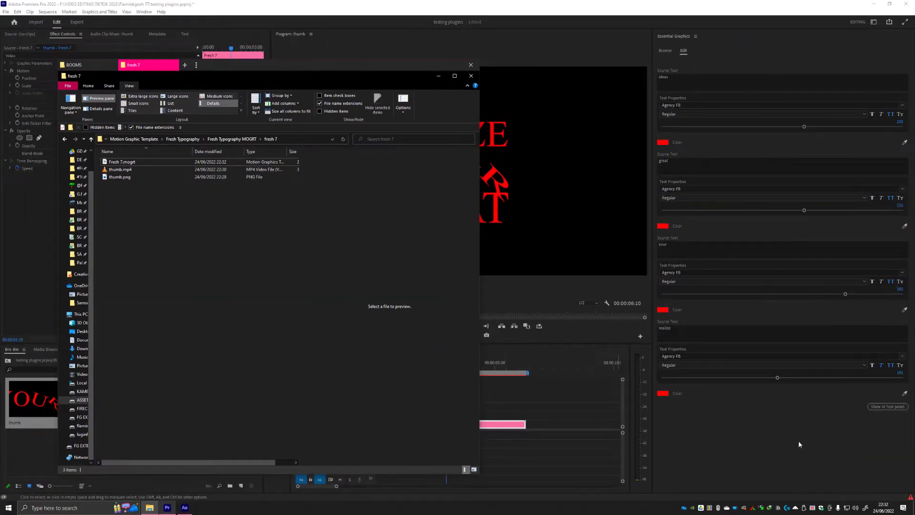
- Switch to Premiere Pro and delete the Fresh 7 clip from the thumb sequence
click(828, 464)
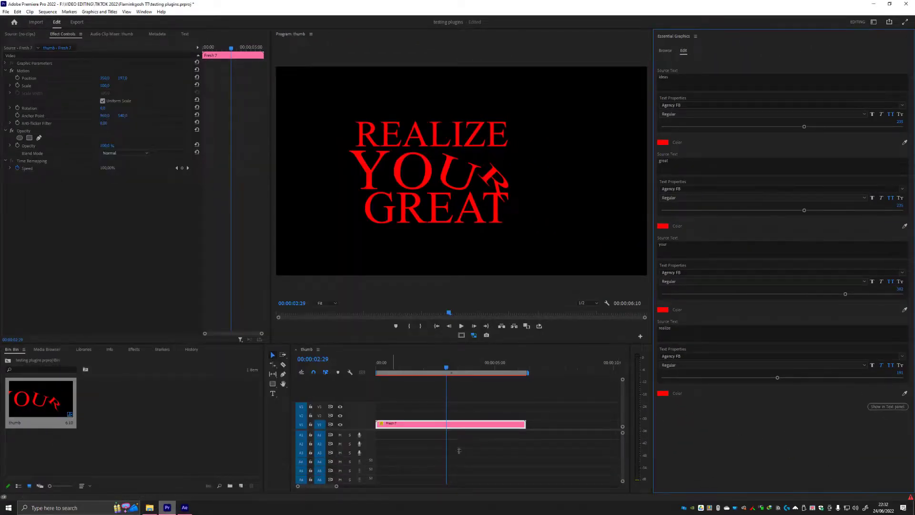
click(544, 459)
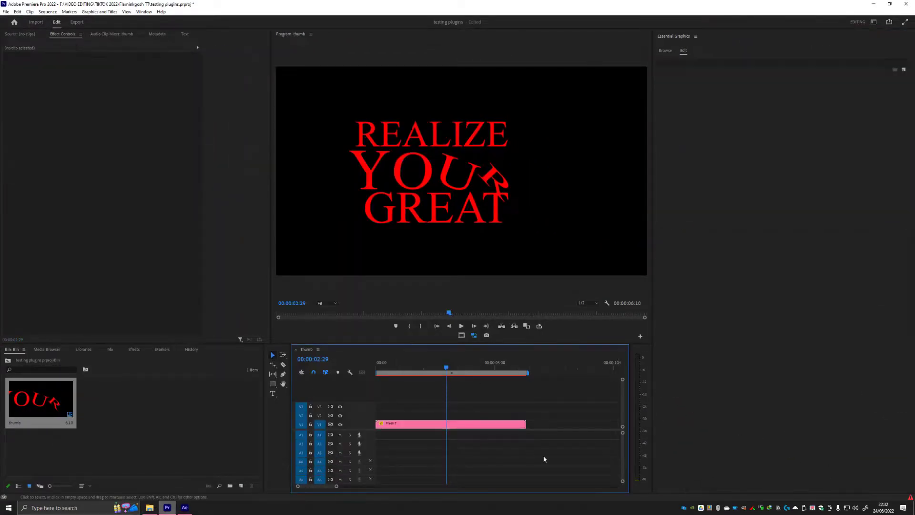
click(665, 51)
drag(567, 406, 455, 444)
key(Delete)
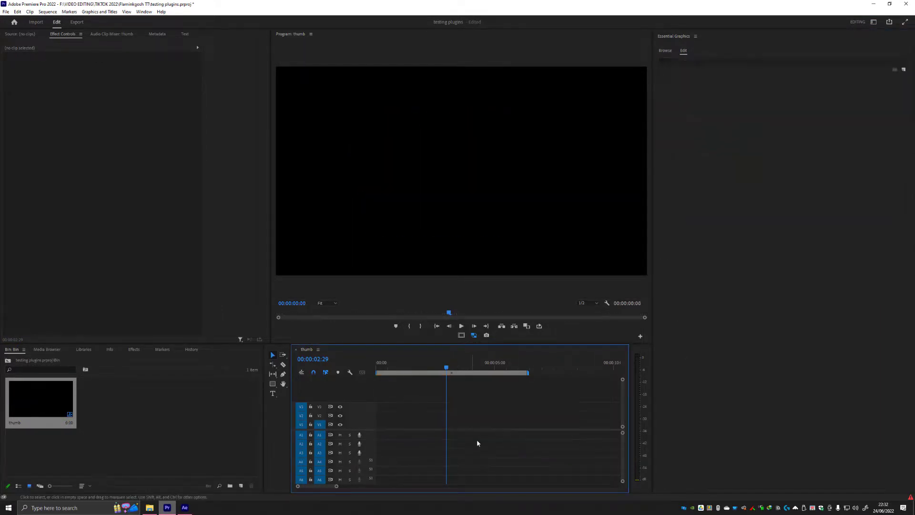
click(41, 420)
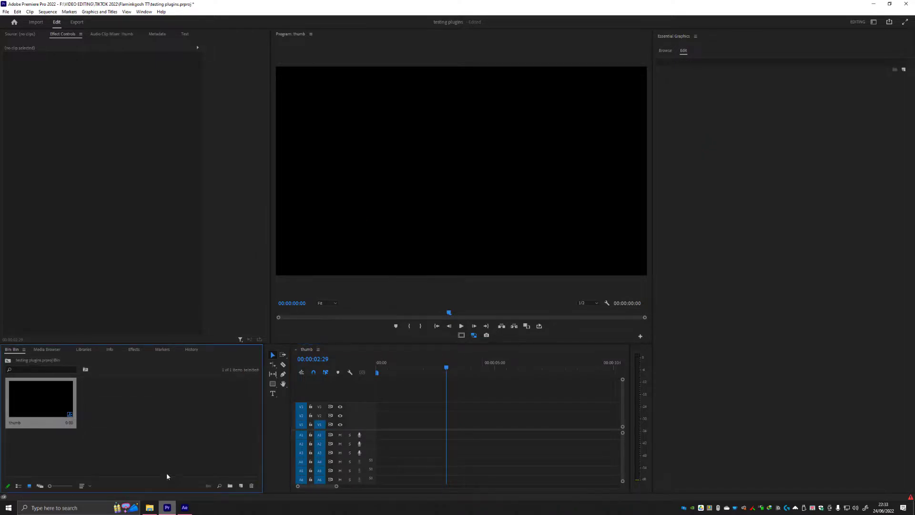
click(409, 429)
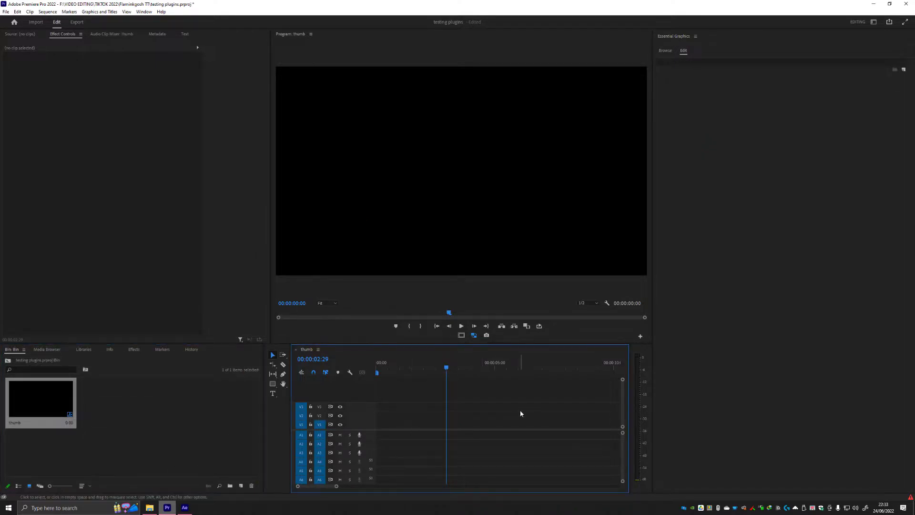
- Delete the old Fresh 7 template from My Templates in Essential Graphics
click(778, 364)
click(666, 51)
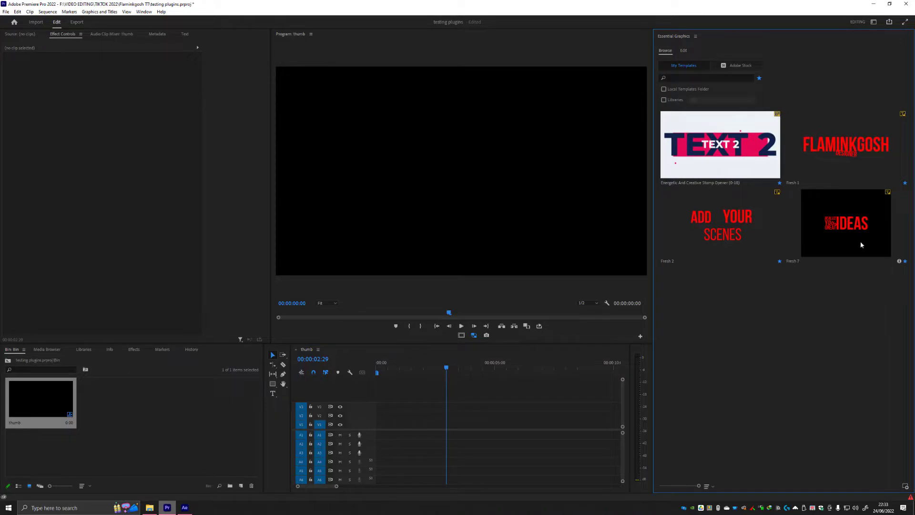
click(831, 217)
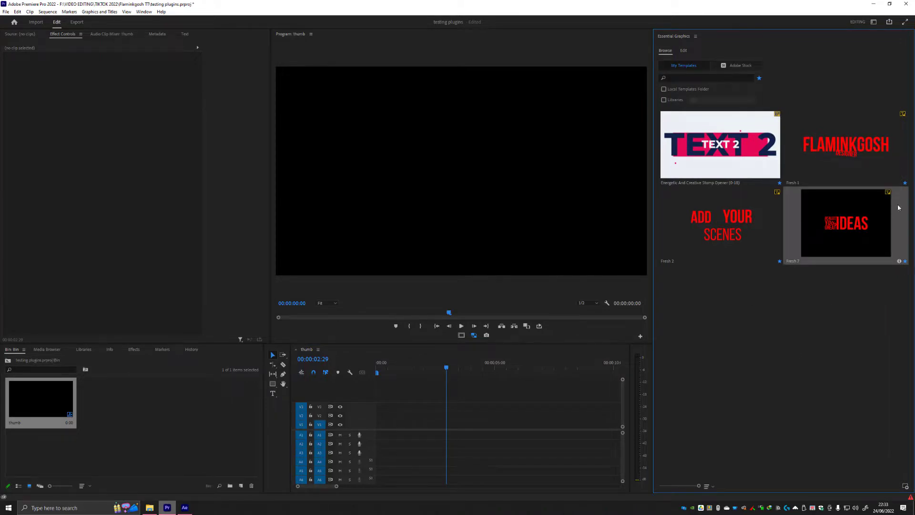
right_click(844, 227)
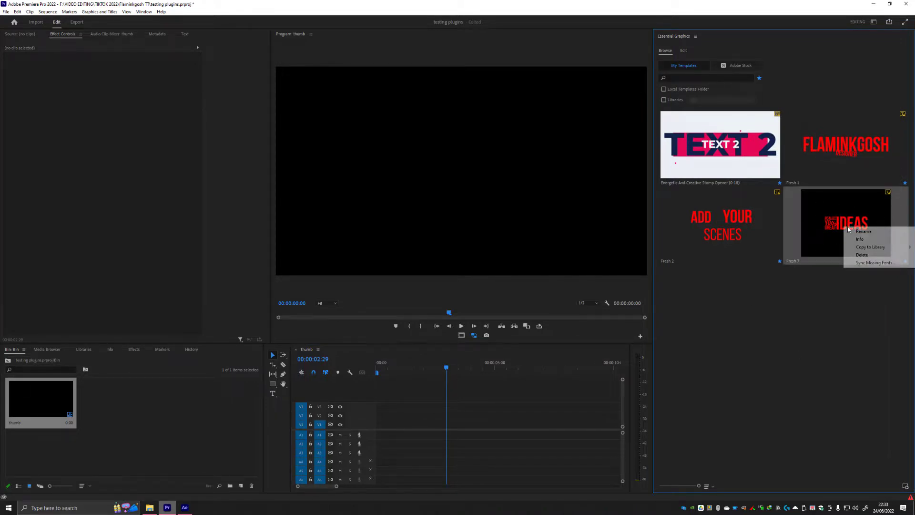
click(875, 254)
click(781, 282)
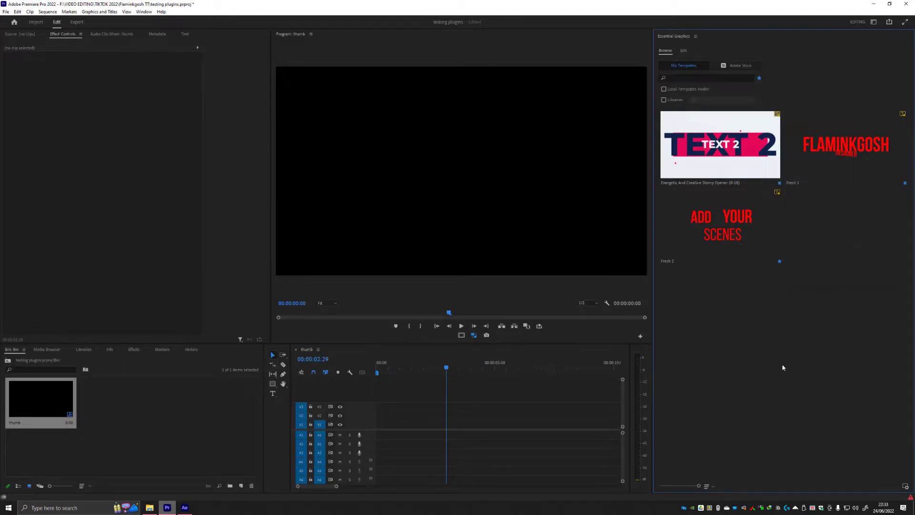
- Import the repacked Fresh 7.mogrt from the fresh 7 folder into the Essential Graphics templates
click(149, 507)
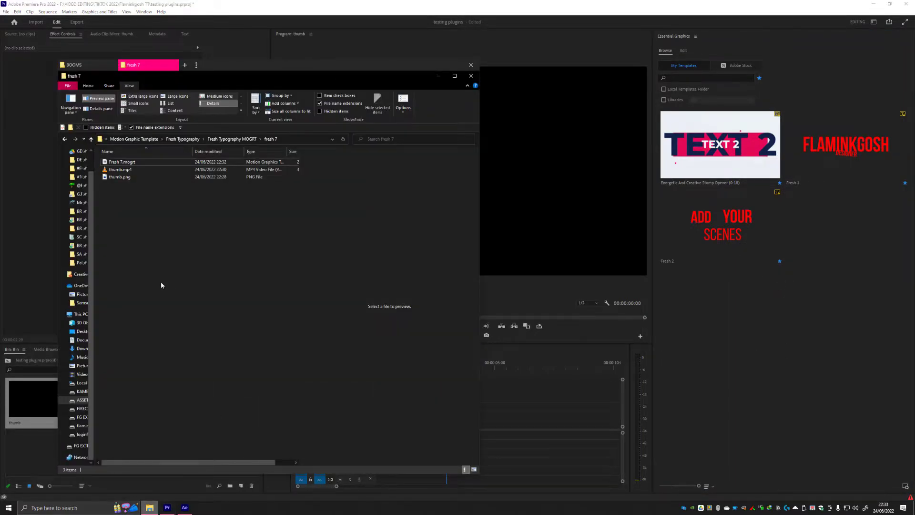
click(110, 162)
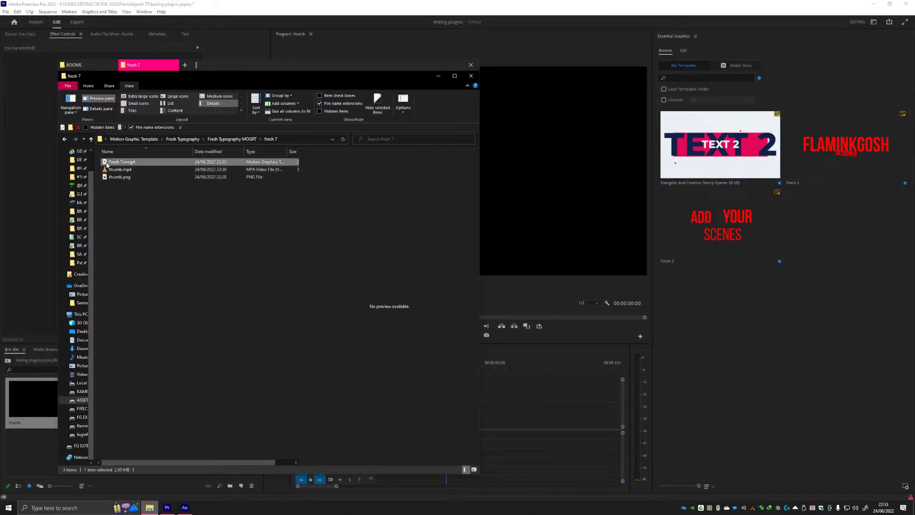
drag(105, 163, 807, 352)
click(807, 351)
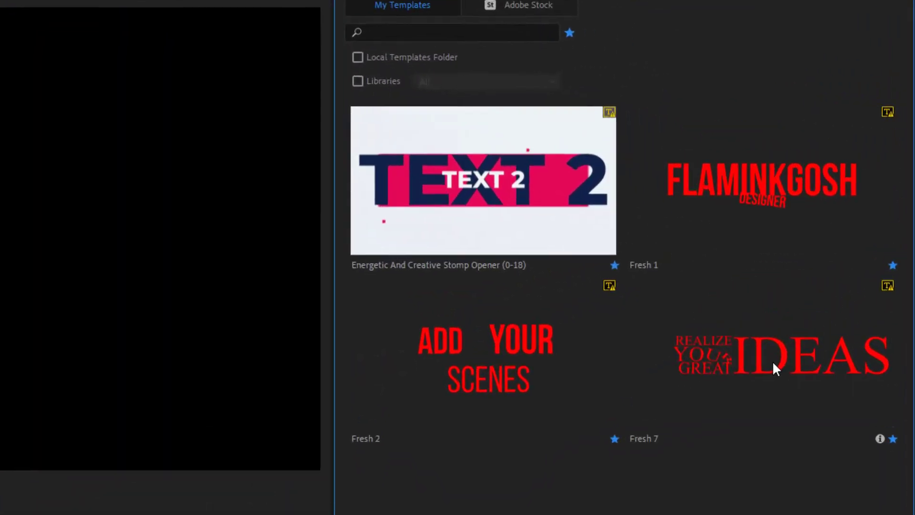
- Preview the animated thumbnails of the Fresh 7, Fresh 2 and Fresh 1 templates
mouse_move(841, 244)
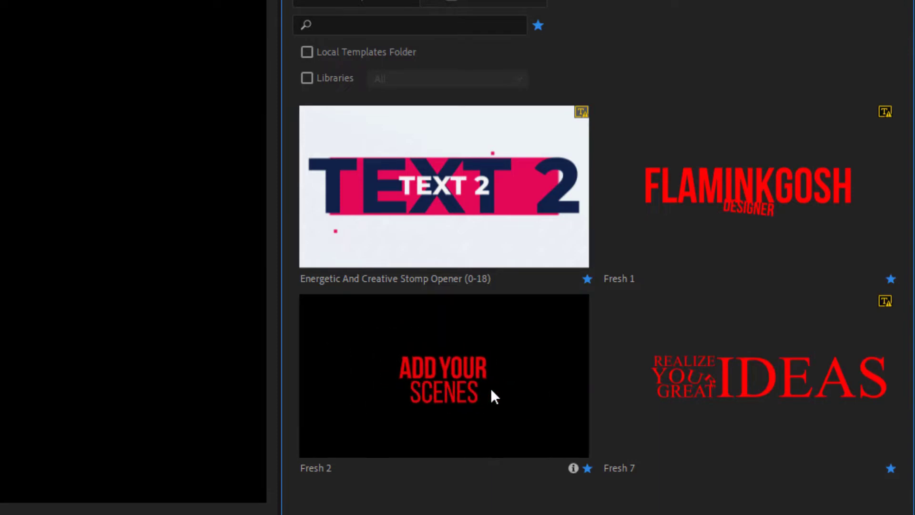
mouse_move(728, 370)
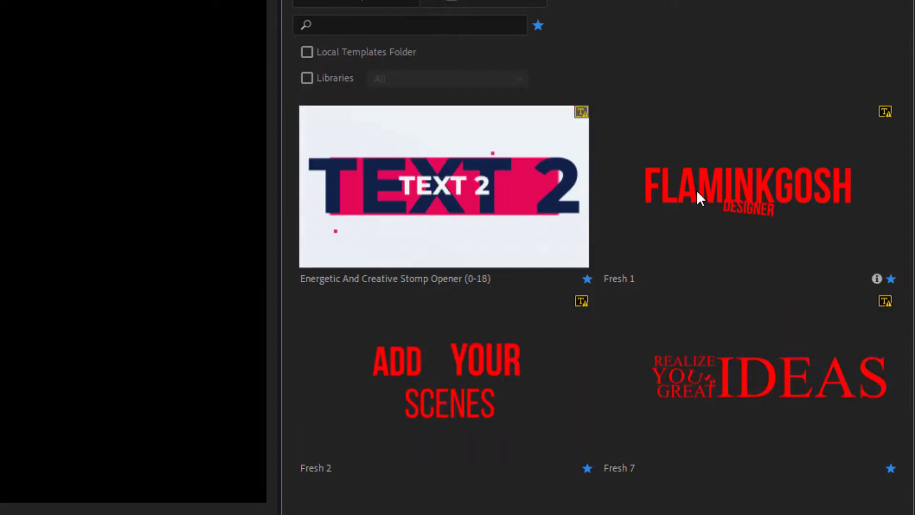
mouse_move(745, 189)
mouse_move(676, 402)
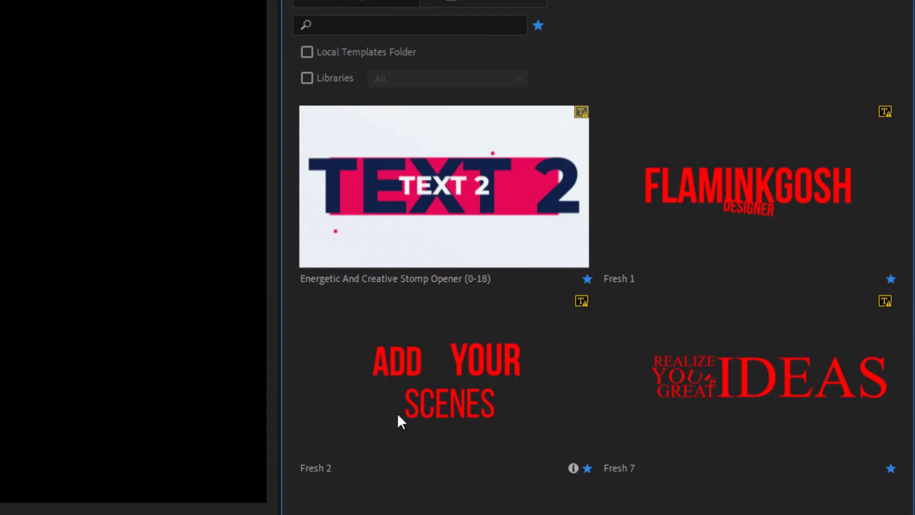